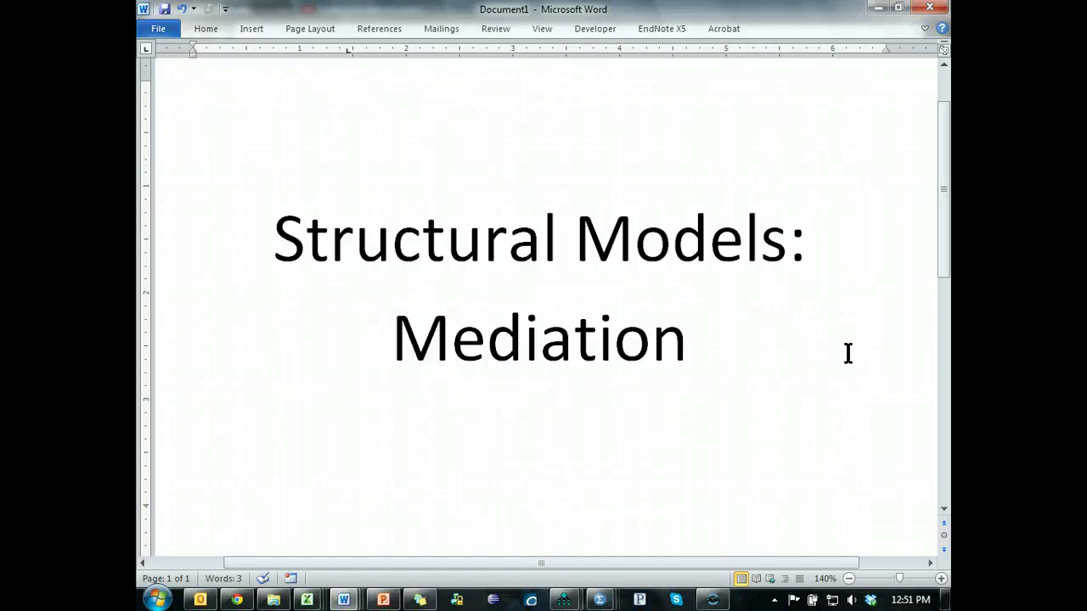
# Select 'Mediation' in the Word title, then bring the Amos 'Cfa cmb' CFA diagram to the front.
pyautogui.click(835, 354)
pyautogui.click(815, 338)
pyautogui.doubleClick(549, 361)
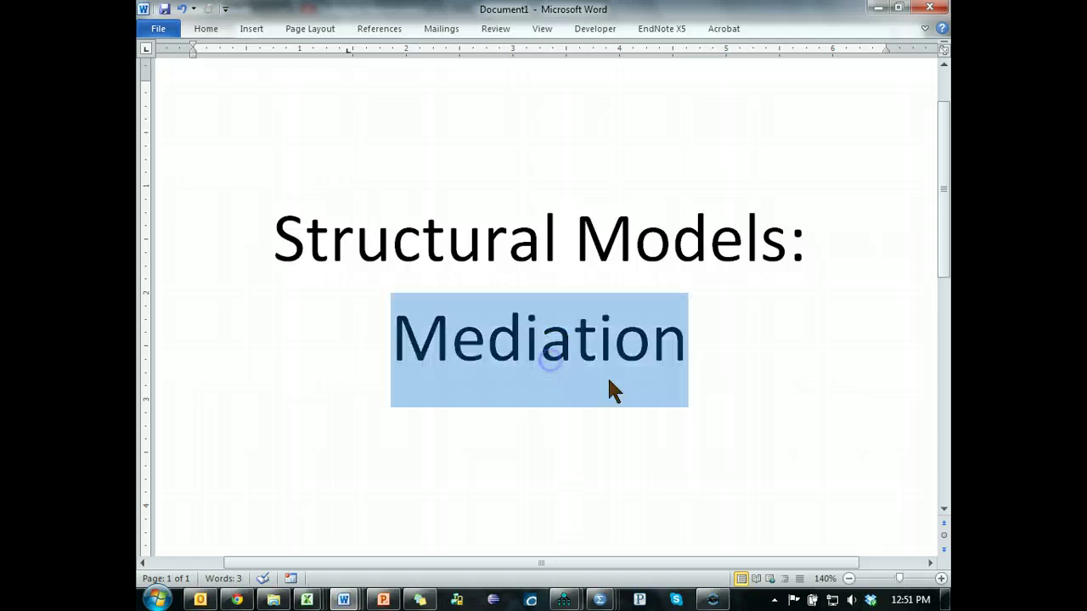
pyautogui.click(792, 363)
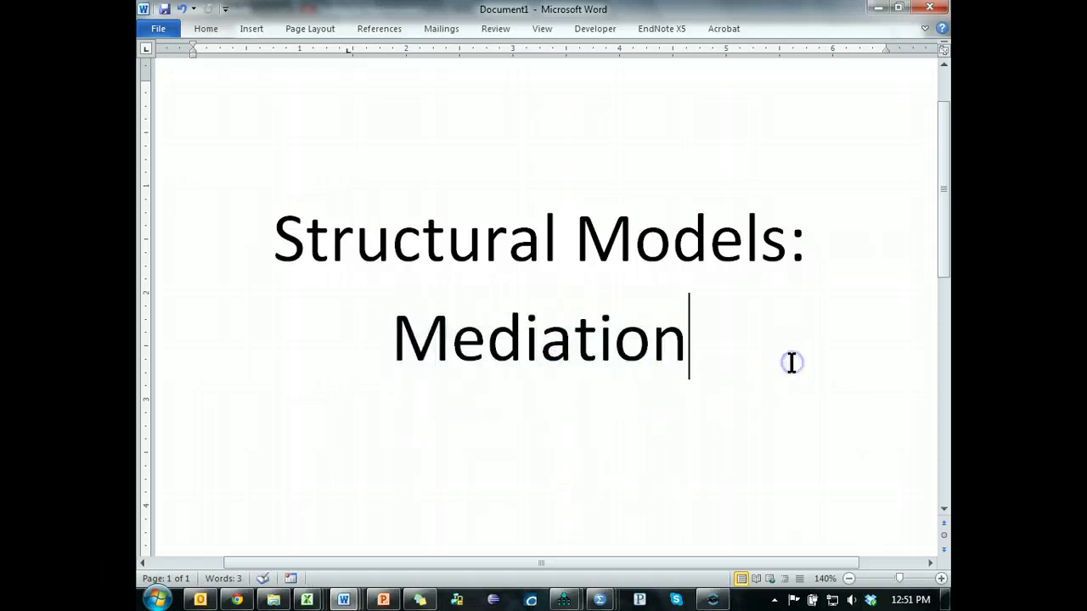
pyautogui.click(565, 600)
pyautogui.click(503, 535)
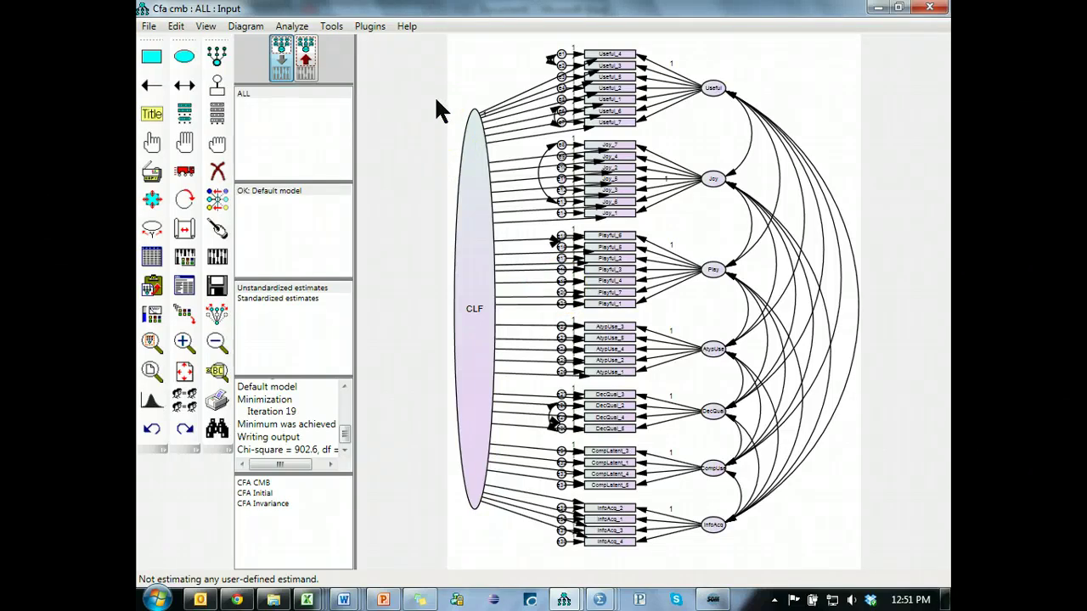
# Erase the CLF factor and the Useful–Play covariance.
pyautogui.click(218, 177)
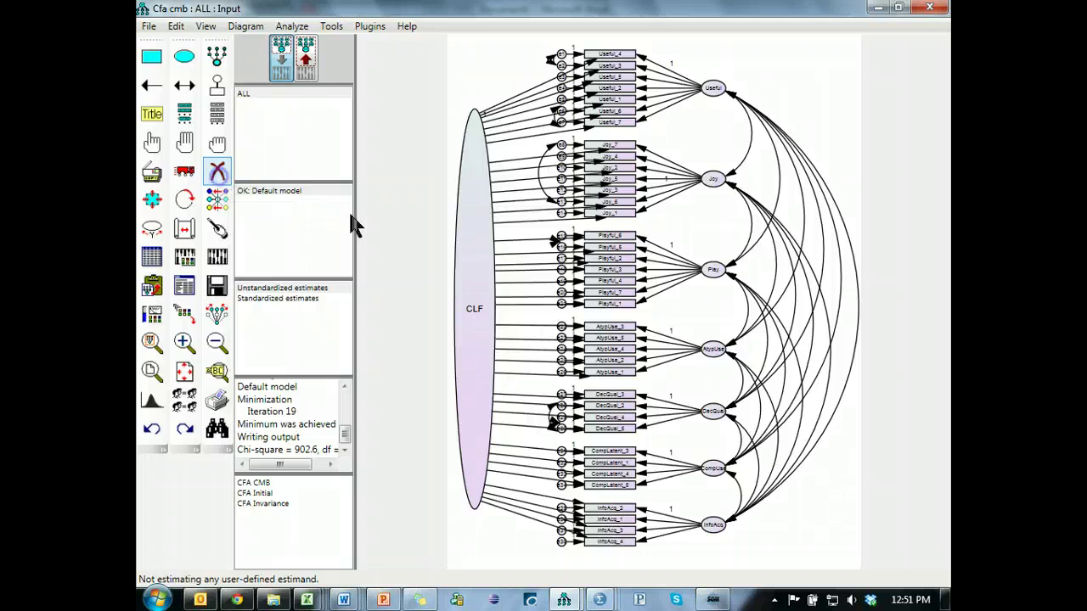
pyautogui.click(473, 187)
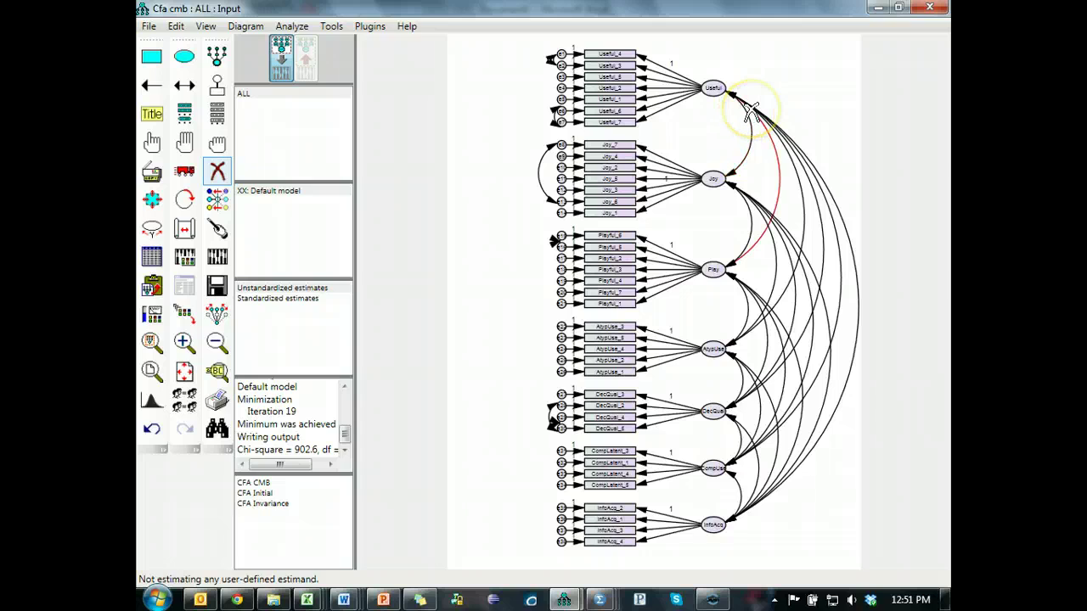
pyautogui.click(760, 105)
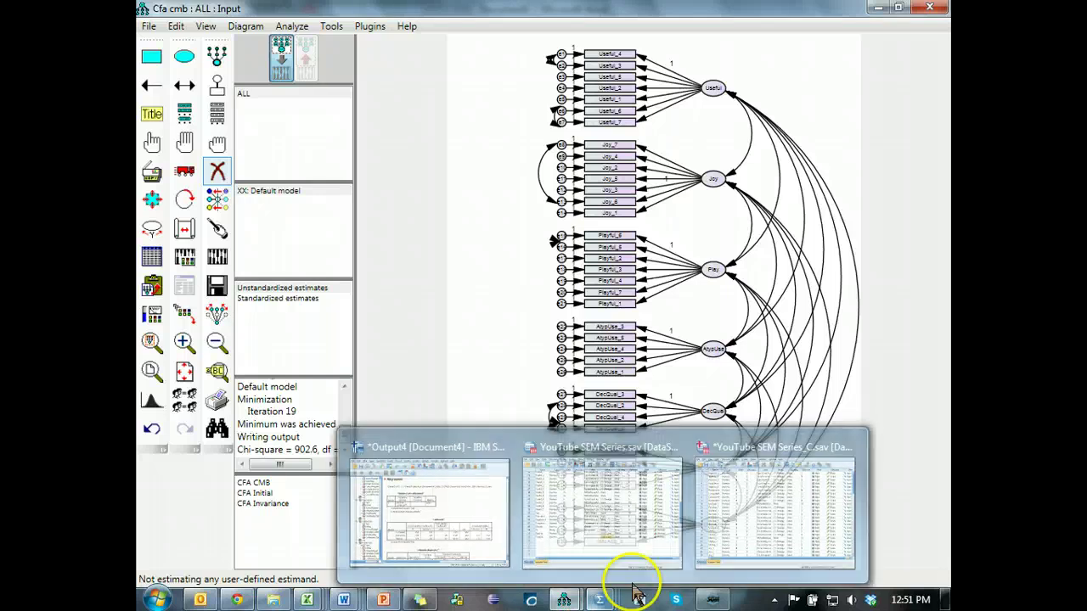
# Check the Capstone Example Model document, then delete the remaining covariances from Useful, including InfoAcq and CompUse.
pyautogui.moveTo(314, 605)
pyautogui.click(372, 522)
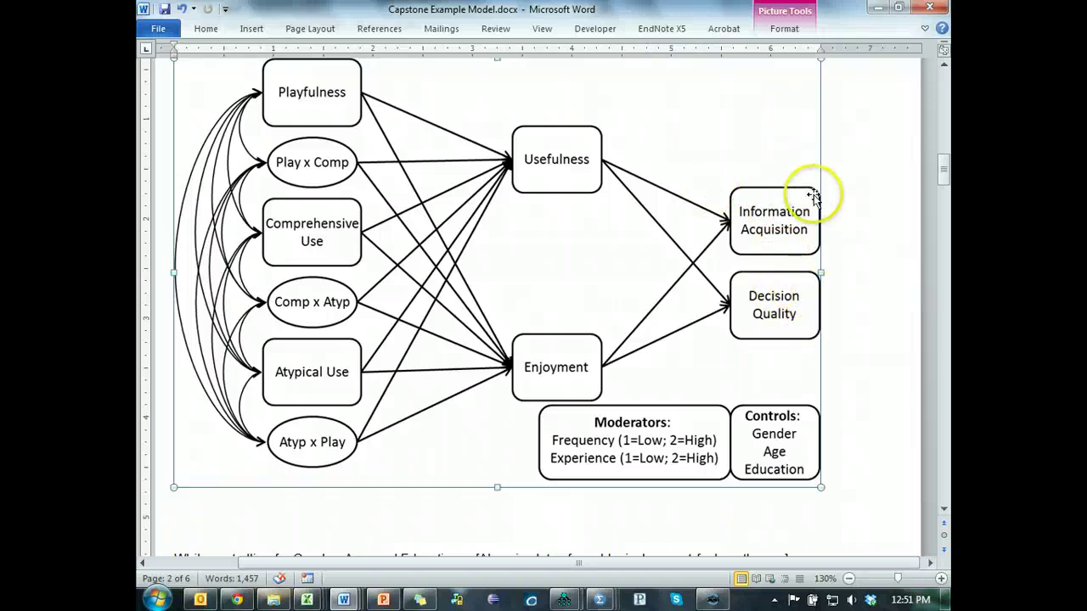
pyautogui.hotkey('alt', 'Tab')
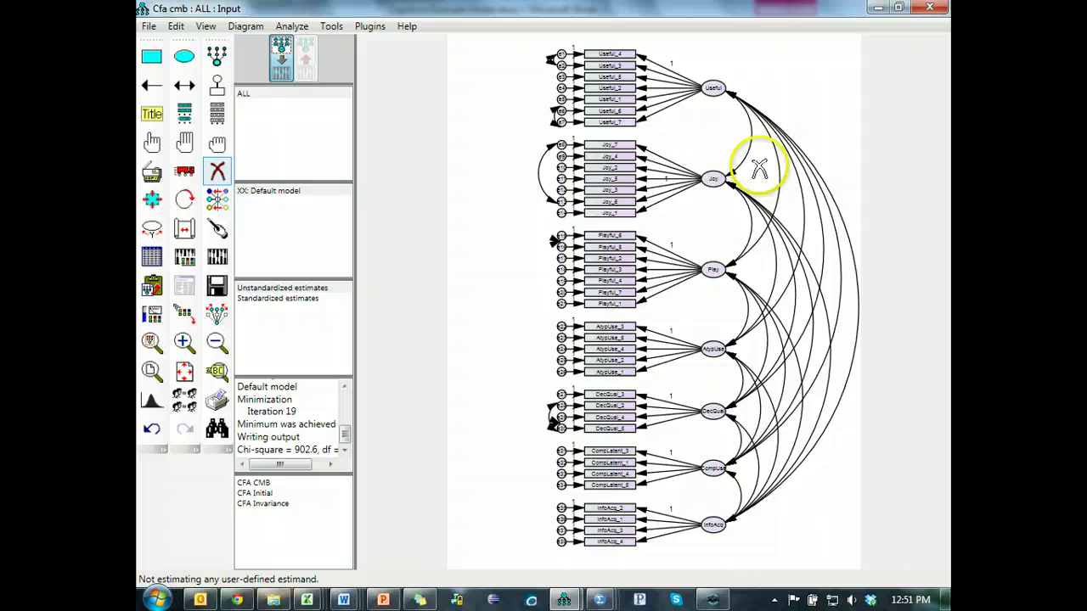
pyautogui.click(733, 95)
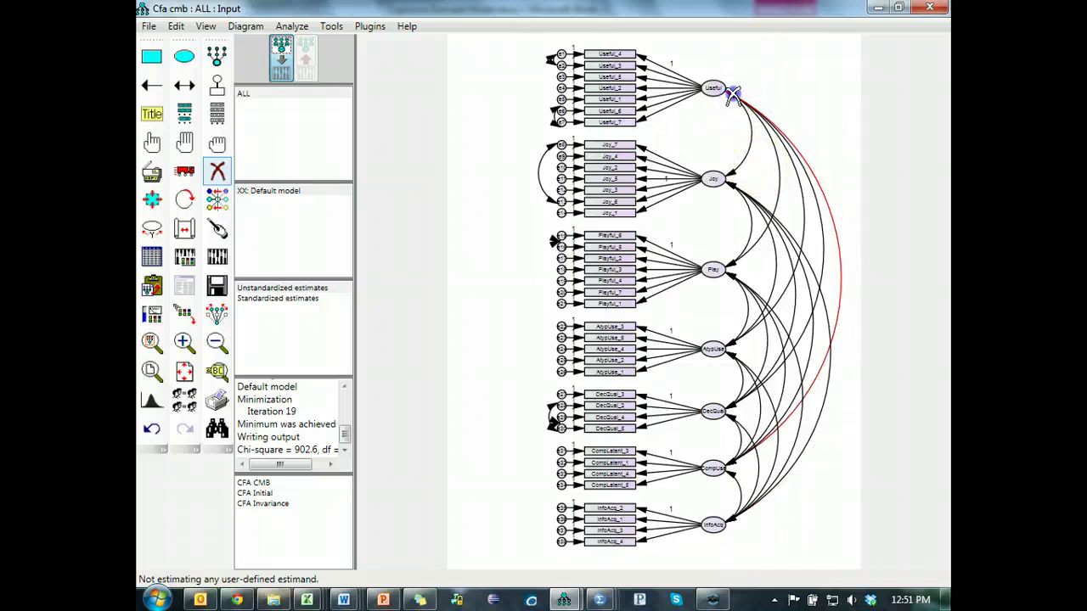
pyautogui.click(733, 94)
pyautogui.click(733, 95)
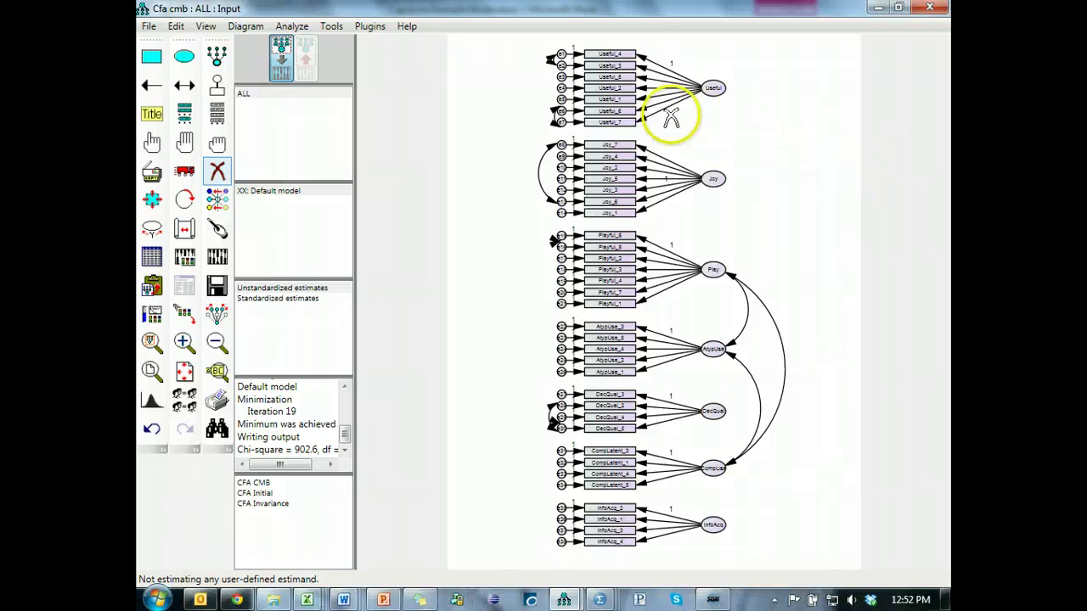
# Move Useful and Joy to the right, and Play and AtypUse to the upper left.
pyautogui.click(184, 174)
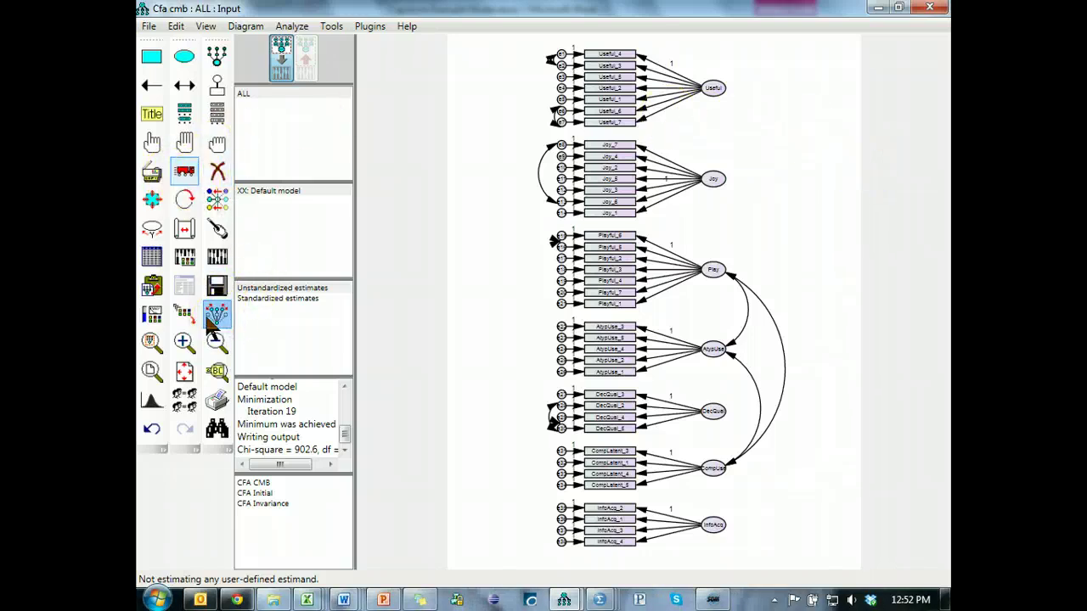
pyautogui.click(456, 243)
pyautogui.click(713, 87)
pyautogui.moveTo(716, 87); pyautogui.dragTo(876, 96)
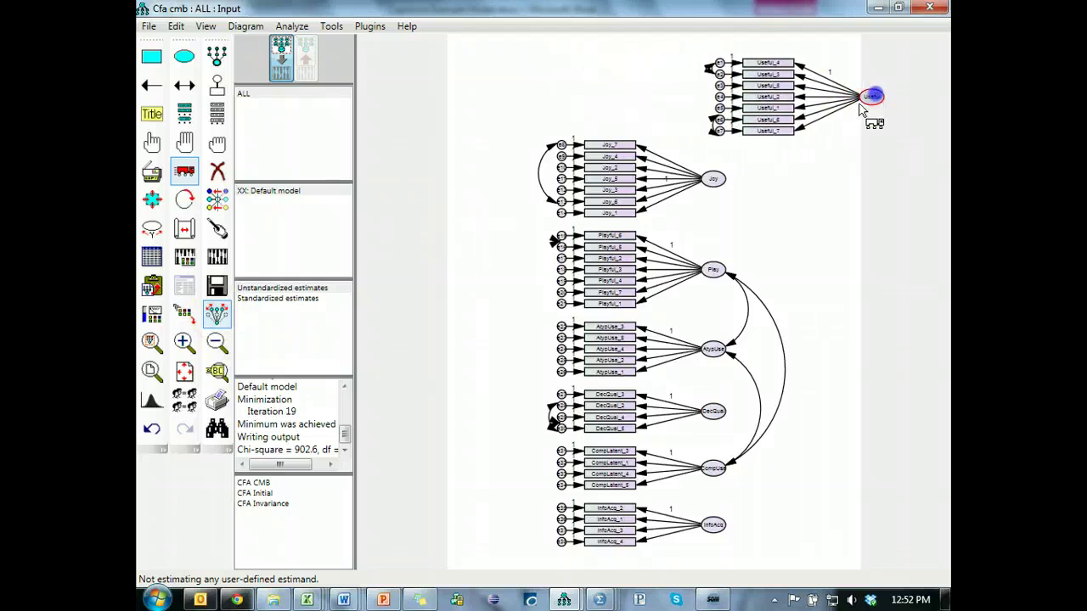
pyautogui.moveTo(713, 178); pyautogui.dragTo(858, 207)
pyautogui.moveTo(711, 270); pyautogui.dragTo(540, 140)
pyautogui.moveTo(710, 355); pyautogui.dragTo(538, 248)
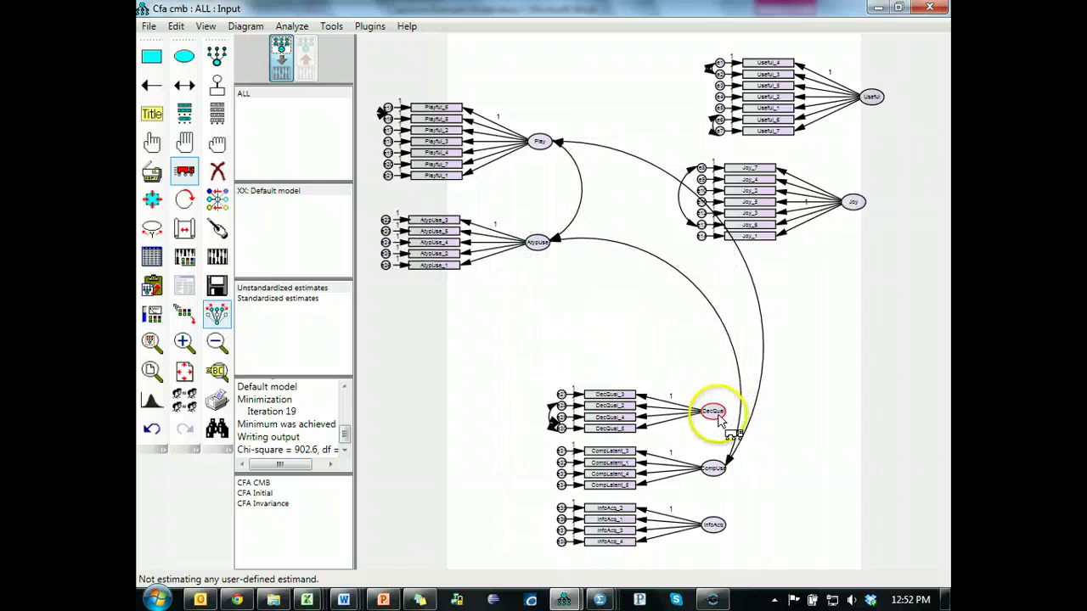
# Move DecQual and InfoAcq to the right side and CompUse to the left beneath AtypUse.
pyautogui.moveTo(713, 413); pyautogui.dragTo(937, 288)
pyautogui.moveTo(715, 520)
pyautogui.mouseDown()
pyautogui.moveTo(943, 367)
pyautogui.moveTo(931, 369)
pyautogui.mouseUp()
pyautogui.click(710, 469)
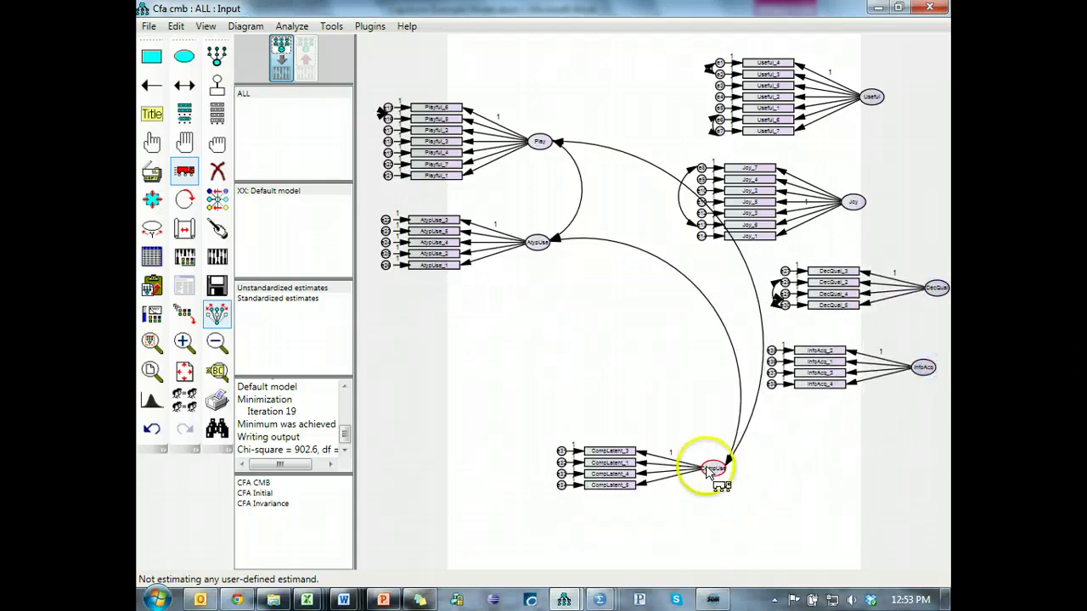
pyautogui.moveTo(710, 472); pyautogui.dragTo(533, 324)
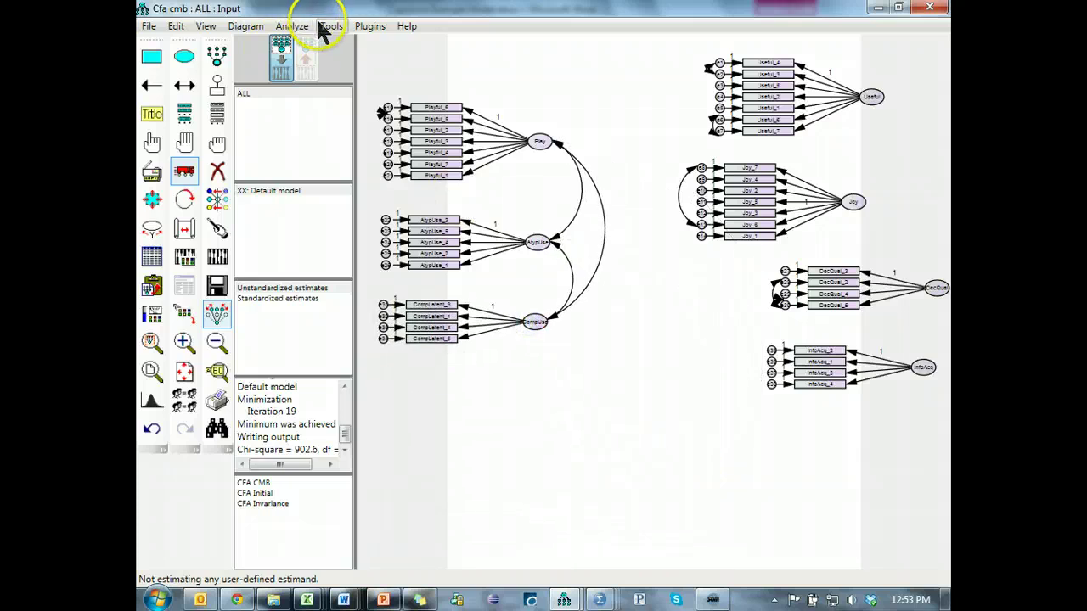
pyautogui.click(238, 29)
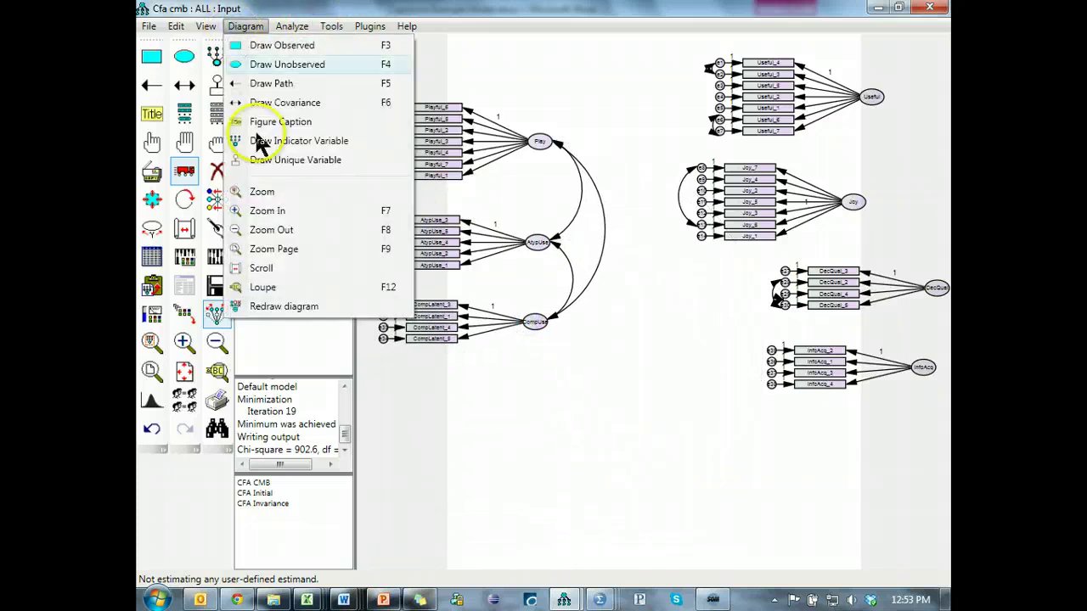
# Set the diagram paper size to Landscape - A4 in Interface Properties.
pyautogui.click(206, 28)
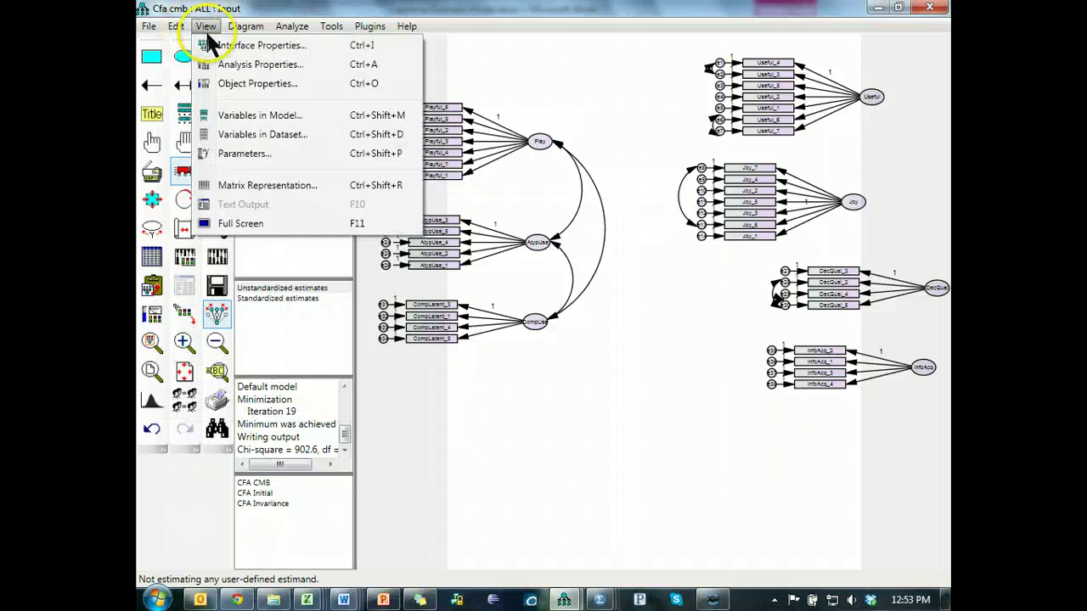
pyautogui.click(219, 45)
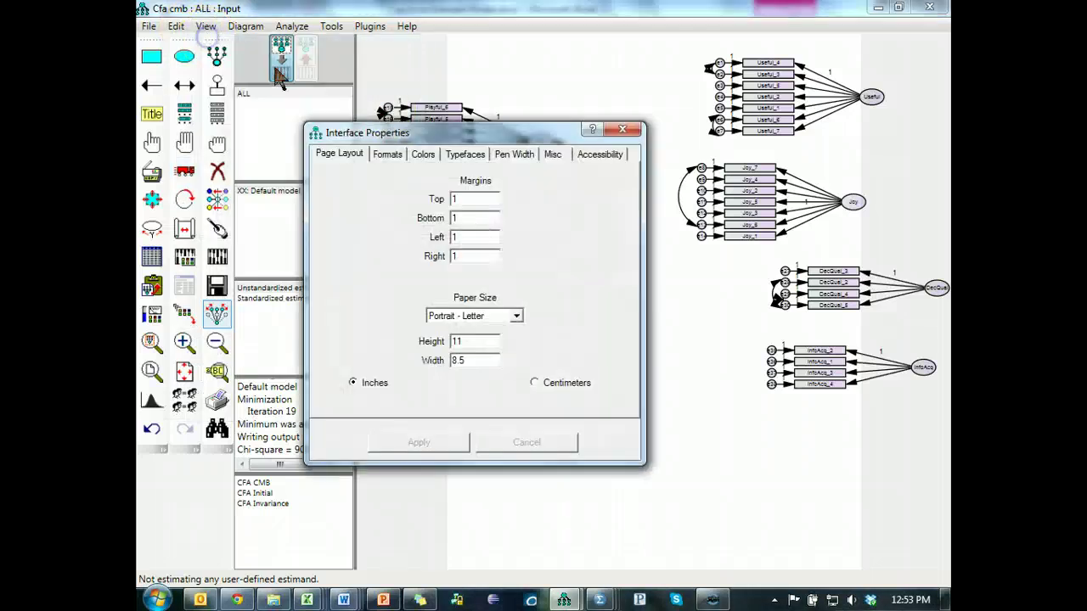
pyautogui.click(488, 316)
pyautogui.click(495, 358)
pyautogui.click(426, 438)
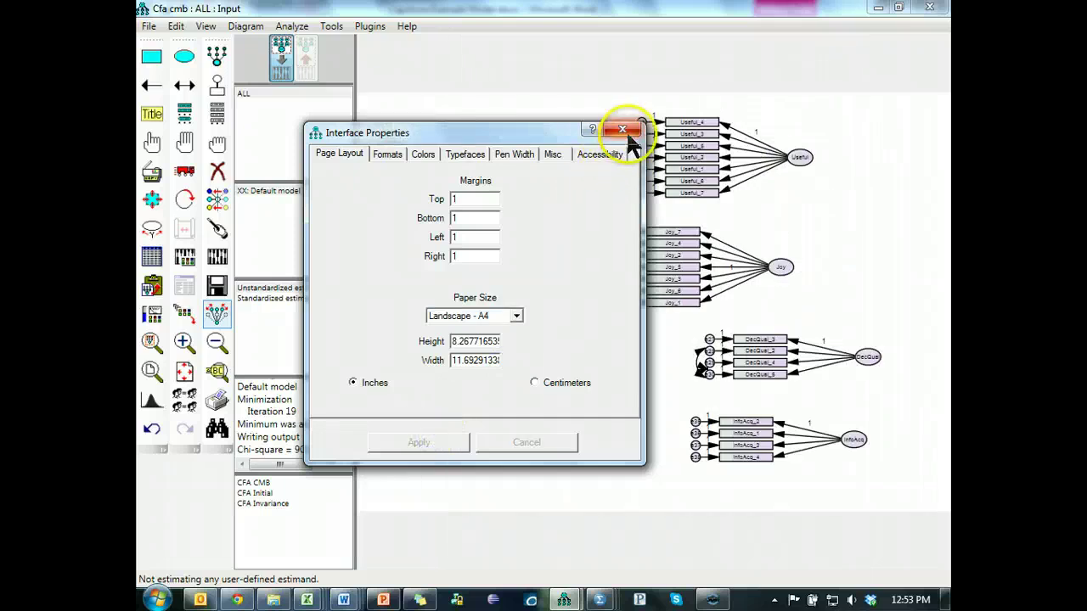
pyautogui.click(626, 131)
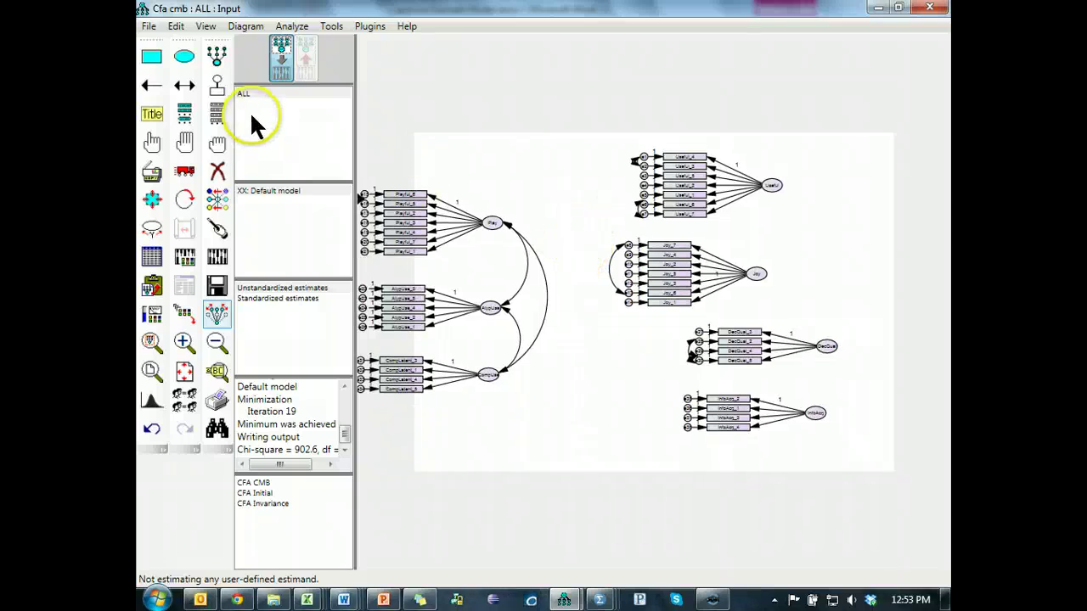
# Place Useful at top centre, Joy at bottom centre, and DecQual and InfoAcq on the far right.
pyautogui.click(184, 171)
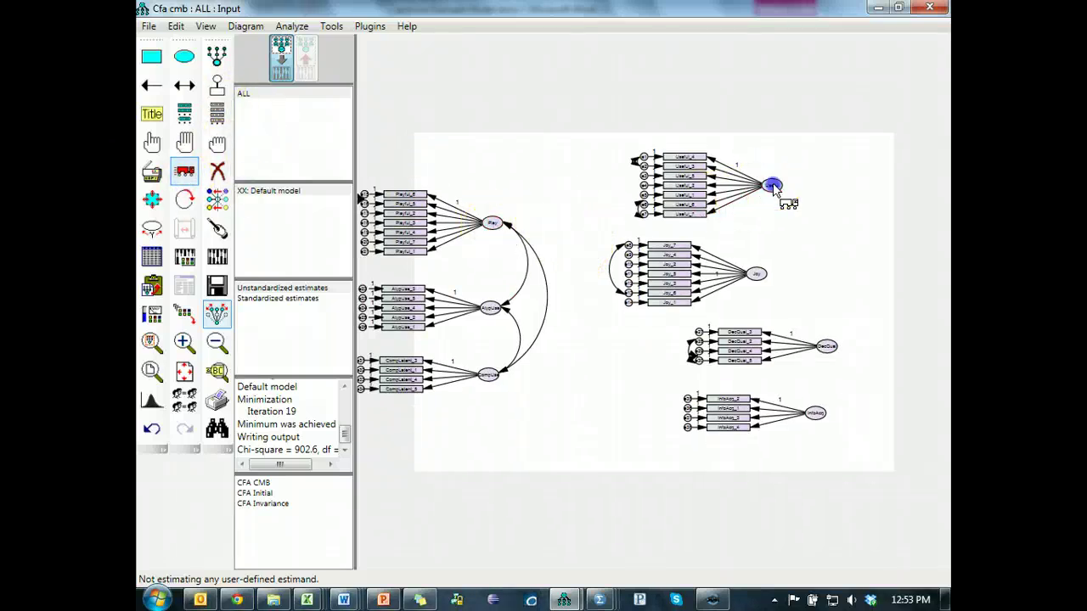
pyautogui.moveTo(773, 185); pyautogui.dragTo(687, 223)
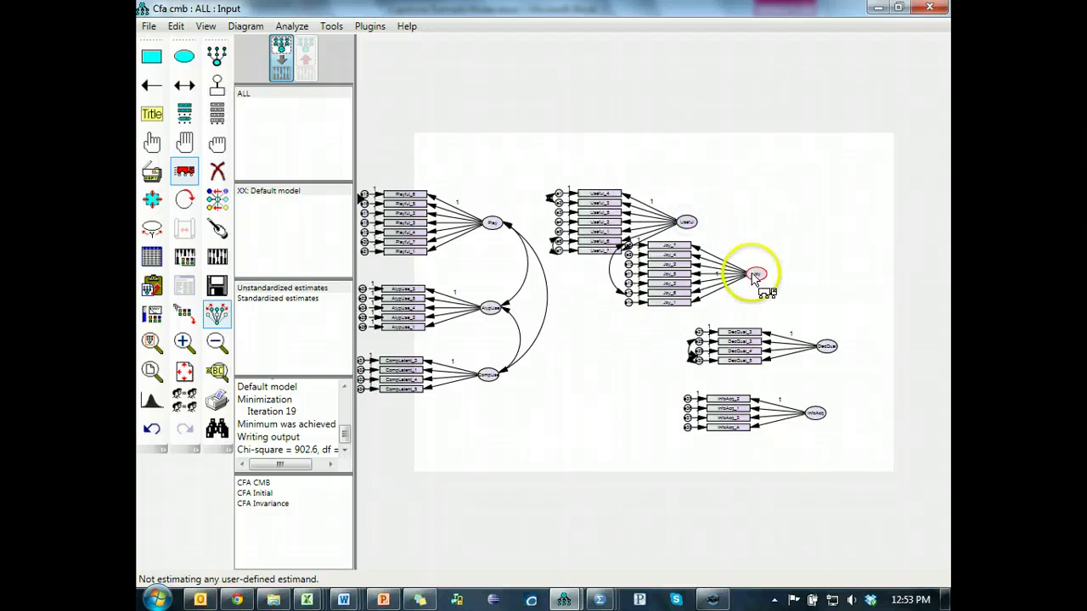
pyautogui.moveTo(756, 276); pyautogui.dragTo(672, 339)
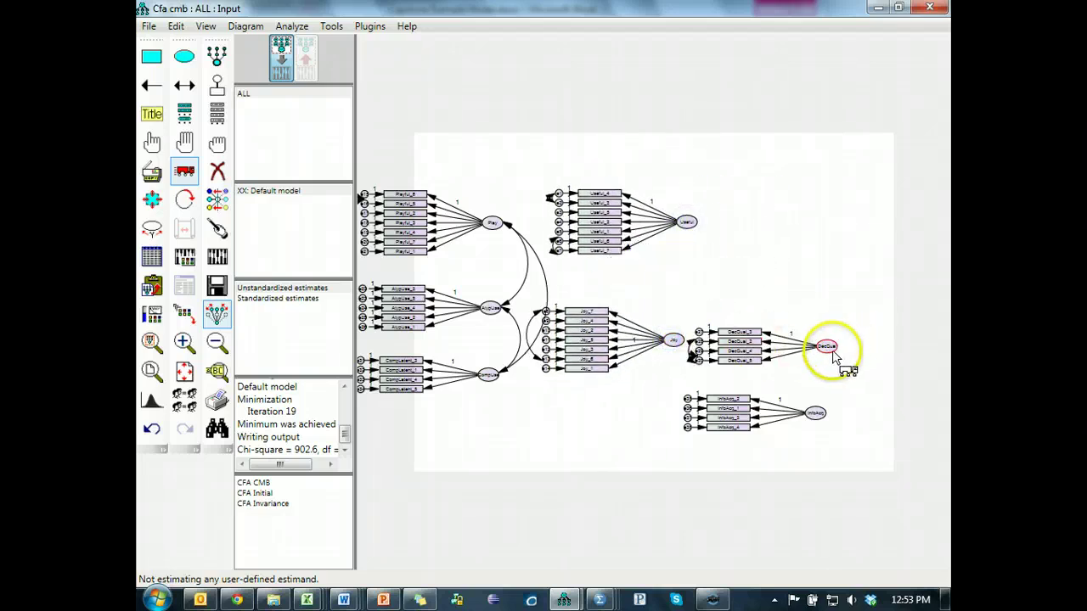
pyautogui.moveTo(832, 356); pyautogui.dragTo(876, 243)
pyautogui.moveTo(817, 417); pyautogui.dragTo(871, 344)
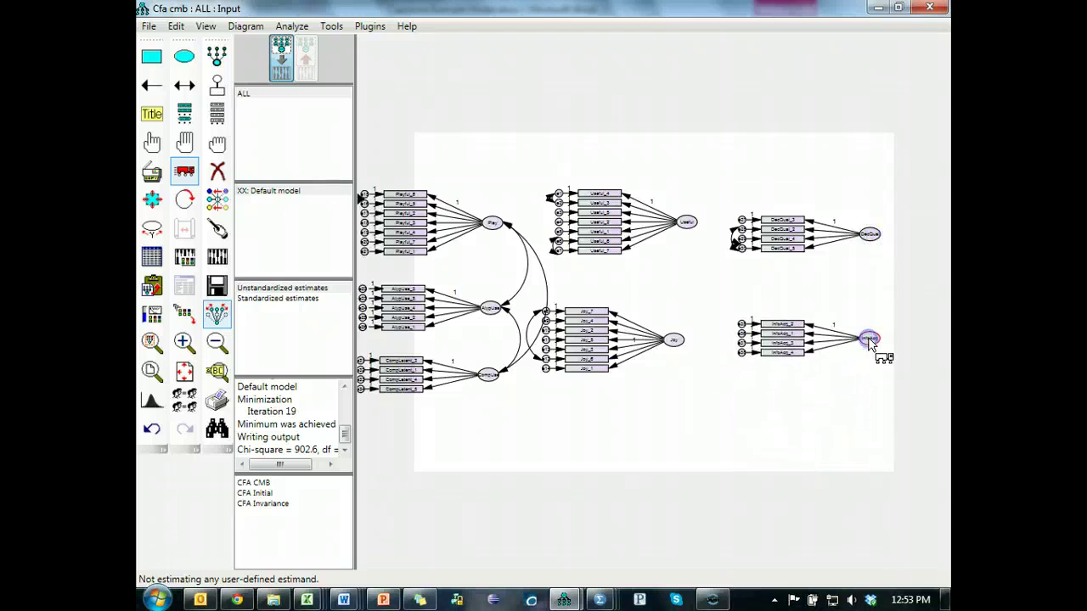
pyautogui.moveTo(680, 344); pyautogui.dragTo(686, 433)
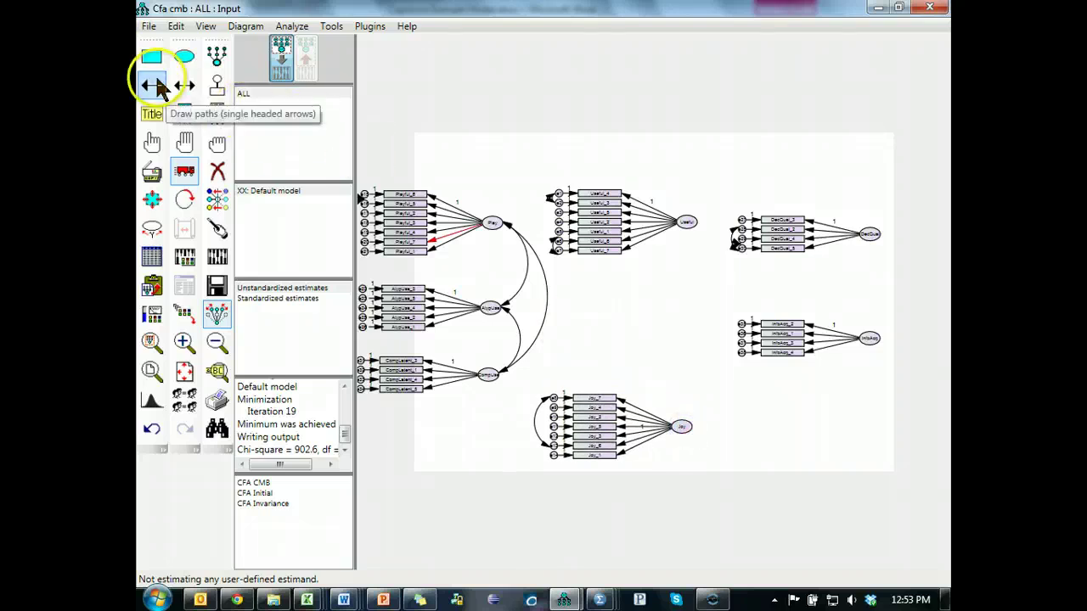
# Draw regression paths from Play, AtypUse and CompUse into Useful and Joy.
pyautogui.click(152, 85)
pyautogui.moveTo(492, 225)
pyautogui.mouseDown()
pyautogui.moveTo(686, 222)
pyautogui.moveTo(484, 225)
pyautogui.moveTo(681, 429)
pyautogui.mouseUp()
pyautogui.moveTo(491, 308)
pyautogui.mouseDown()
pyautogui.moveTo(686, 222)
pyautogui.moveTo(485, 303)
pyautogui.moveTo(691, 424)
pyautogui.moveTo(686, 434)
pyautogui.mouseUp()
pyautogui.moveTo(490, 375)
pyautogui.mouseDown()
pyautogui.moveTo(682, 226)
pyautogui.moveTo(561, 310)
pyautogui.moveTo(498, 379)
pyautogui.mouseUp()
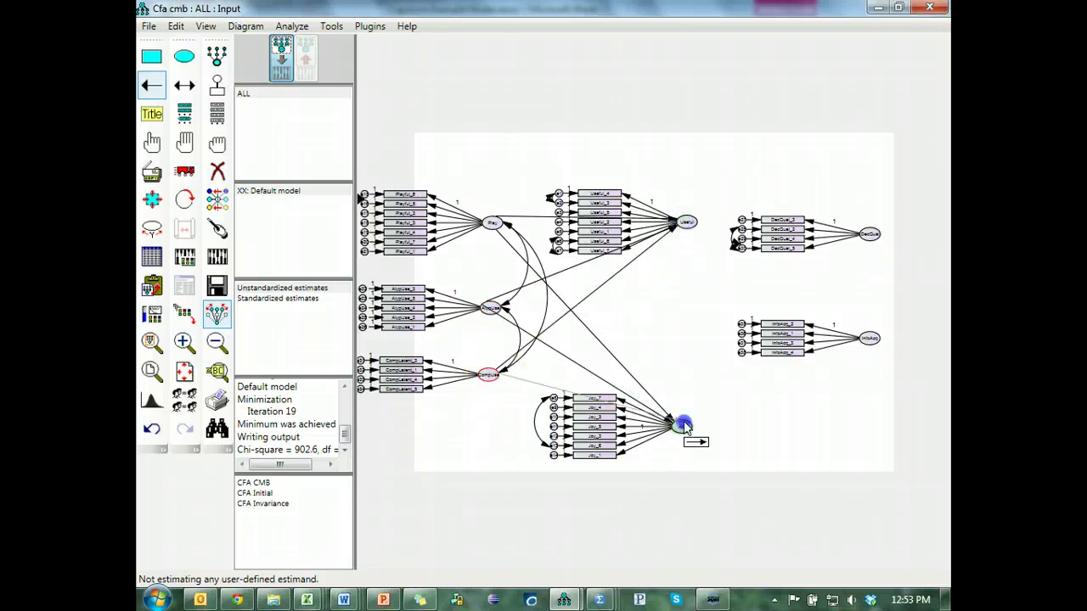
pyautogui.moveTo(686, 431); pyautogui.dragTo(686, 432)
# Draw paths from Useful and Joy to both DecQual and InfoAcq.
pyautogui.moveTo(685, 223); pyautogui.dragTo(874, 240)
pyautogui.moveTo(686, 225); pyautogui.dragTo(876, 339)
pyautogui.moveTo(680, 428); pyautogui.dragTo(872, 235)
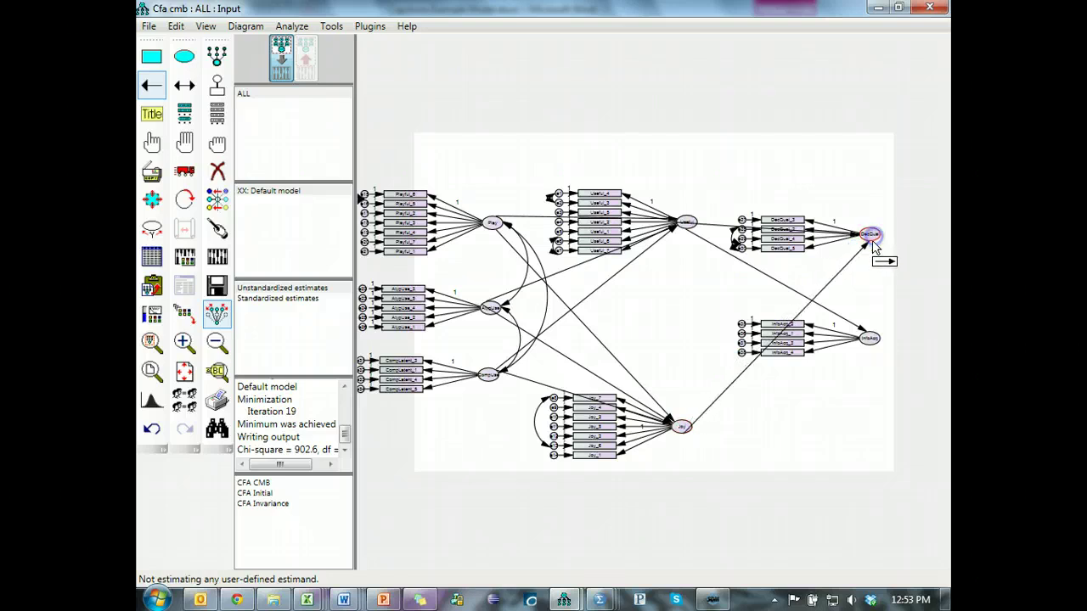
pyautogui.moveTo(683, 434); pyautogui.dragTo(875, 352)
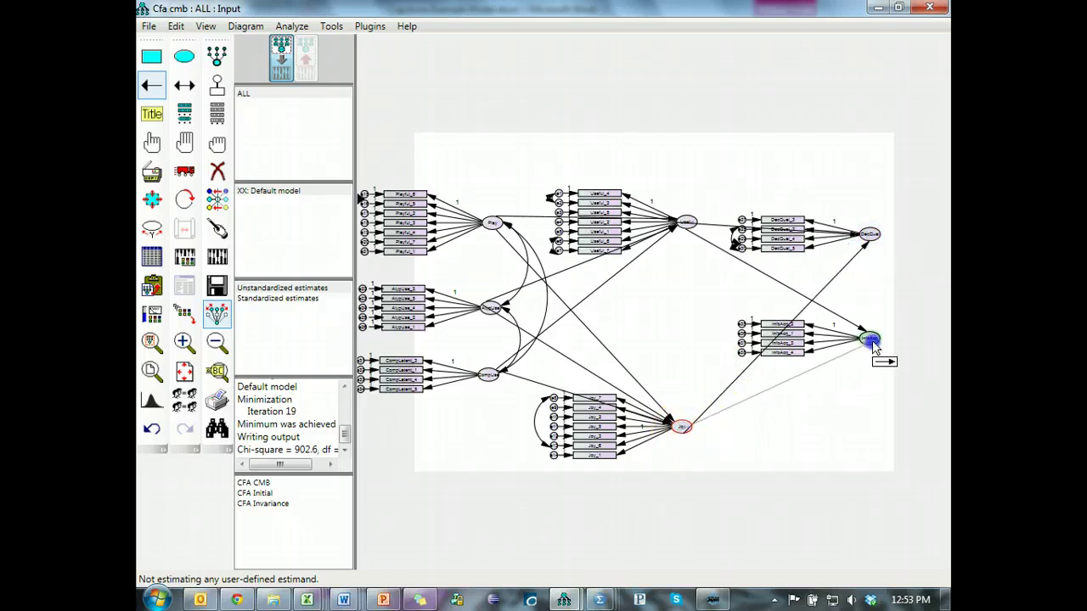
# Add error terms to DecQual, InfoAcq and Joy, and auto-name the unobserved variables.
pyautogui.click(218, 87)
pyautogui.click(868, 233)
pyautogui.click(868, 338)
pyautogui.click(681, 425)
pyautogui.click(370, 26)
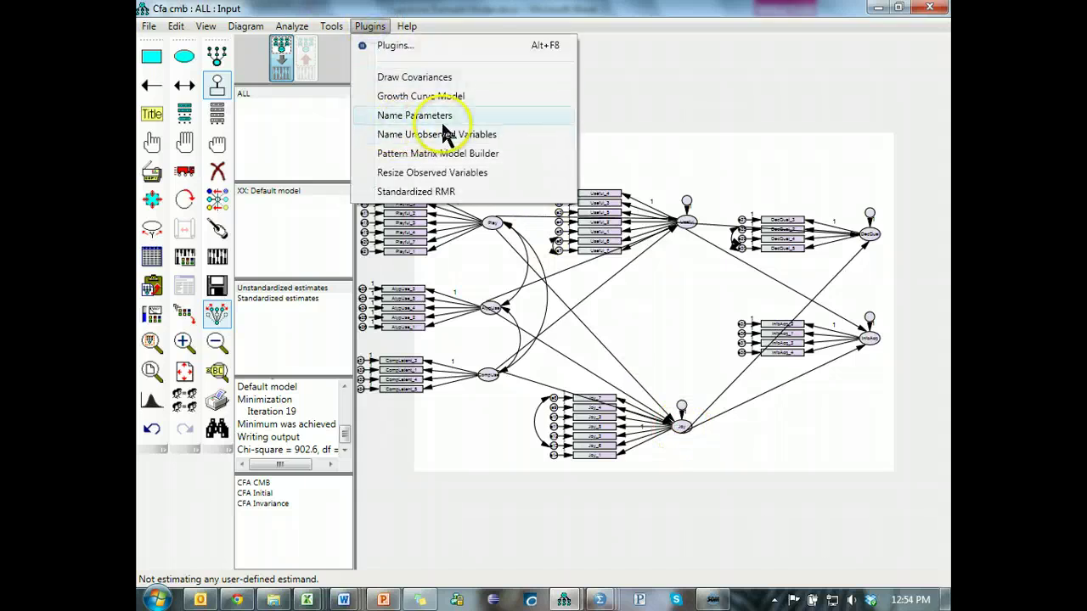
pyautogui.click(467, 136)
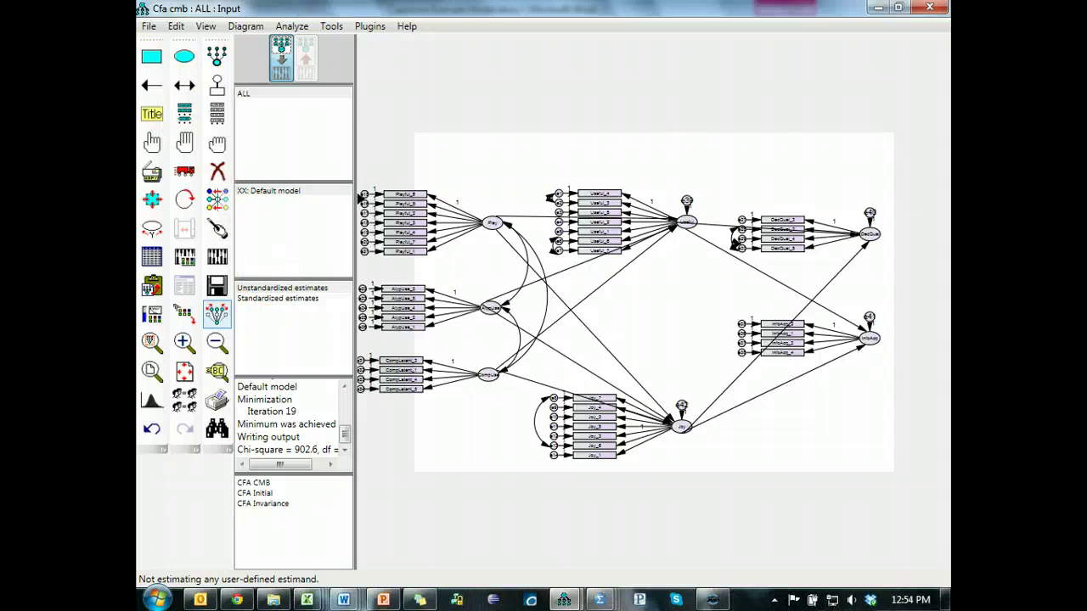
# Save the model as a new file named 'SEM Hybrid'.
pyautogui.click(148, 26)
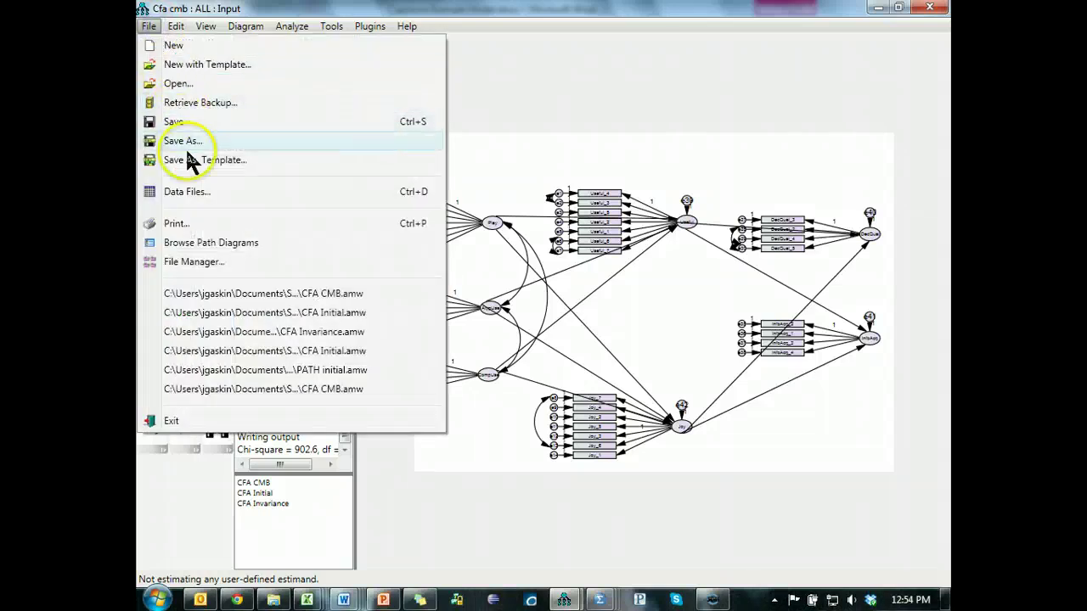
pyautogui.click(196, 140)
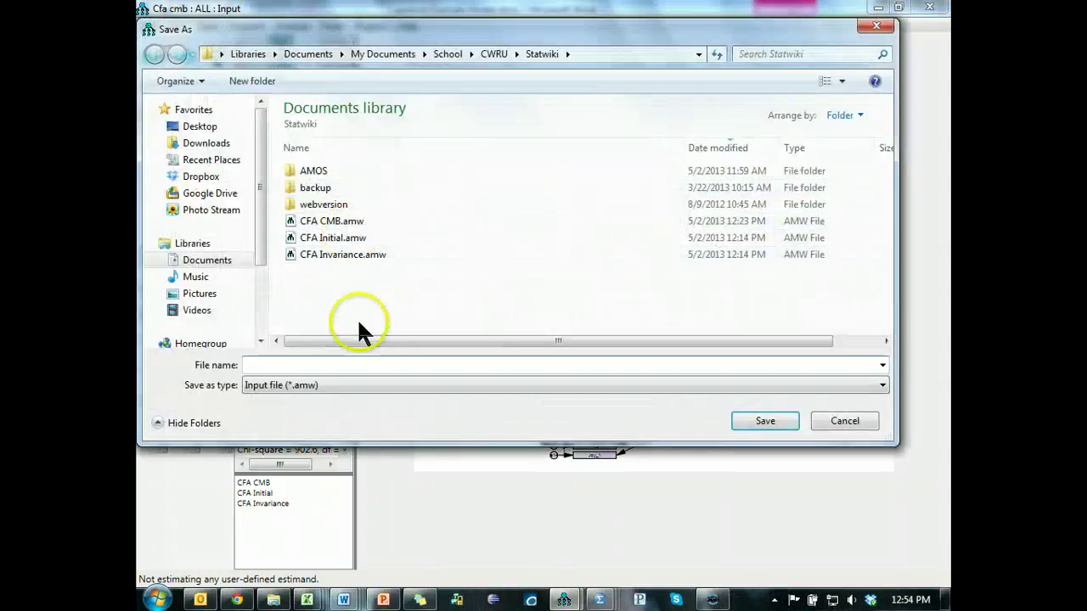
pyautogui.write('SEM Hybrid')
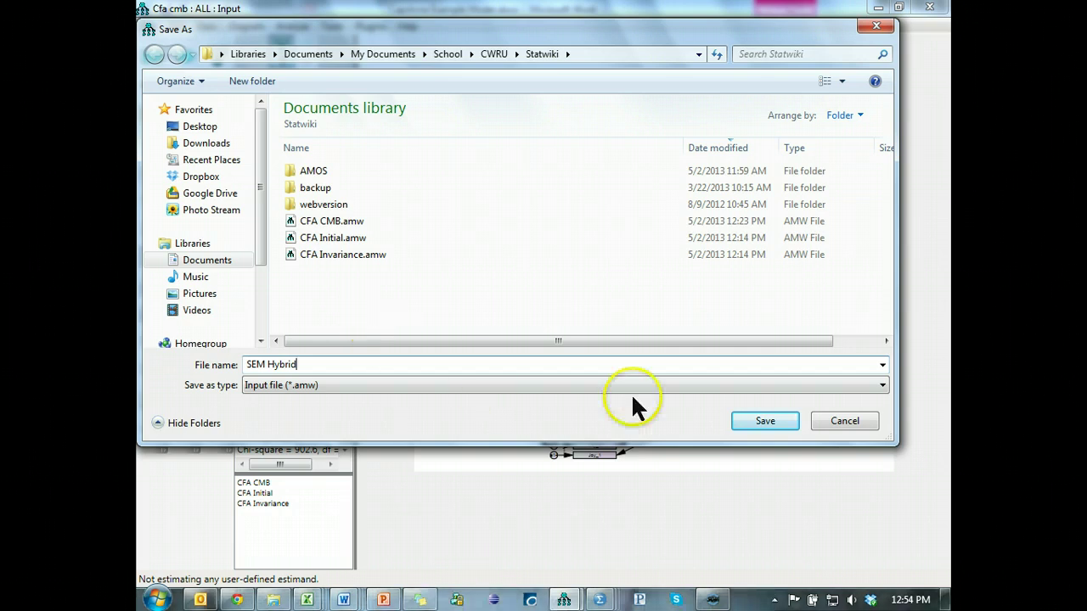
pyautogui.click(763, 422)
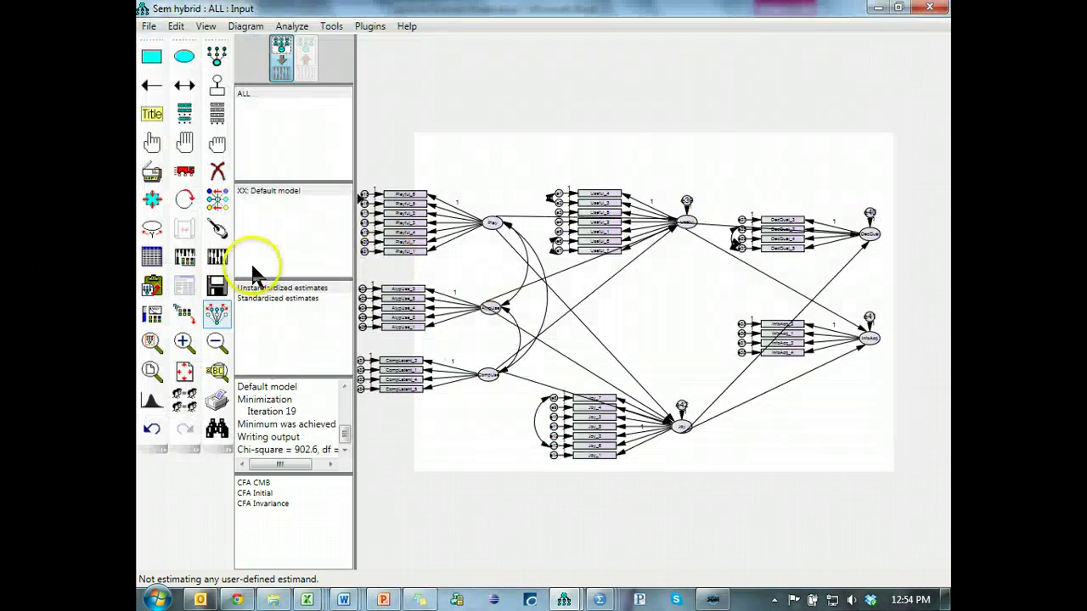
# Calculate estimates and display standardized coefficients such as .47 and .33 on the paths.
pyautogui.click(219, 258)
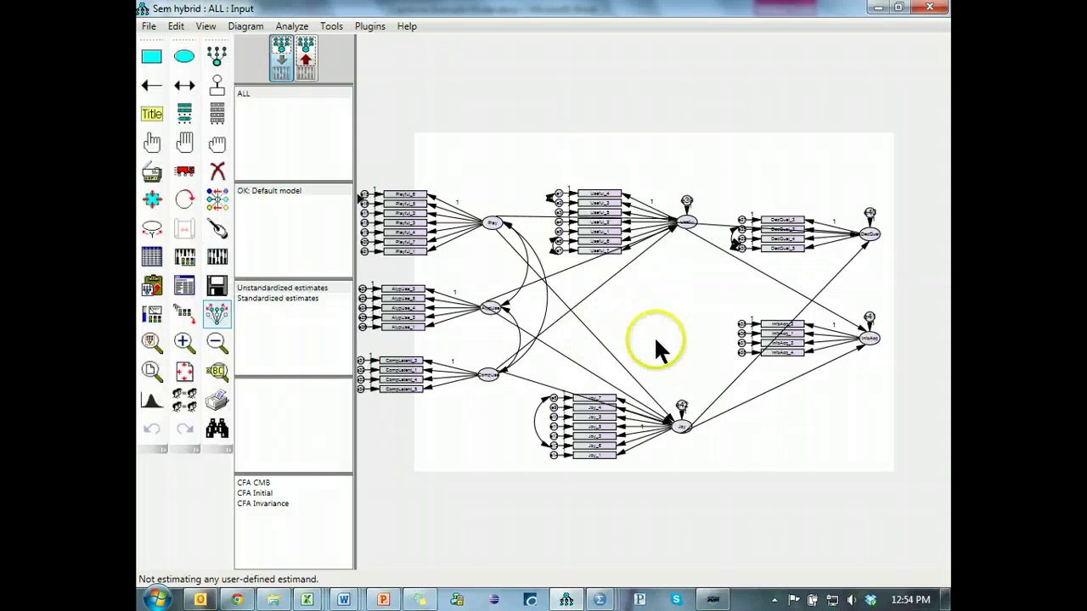
pyautogui.click(306, 59)
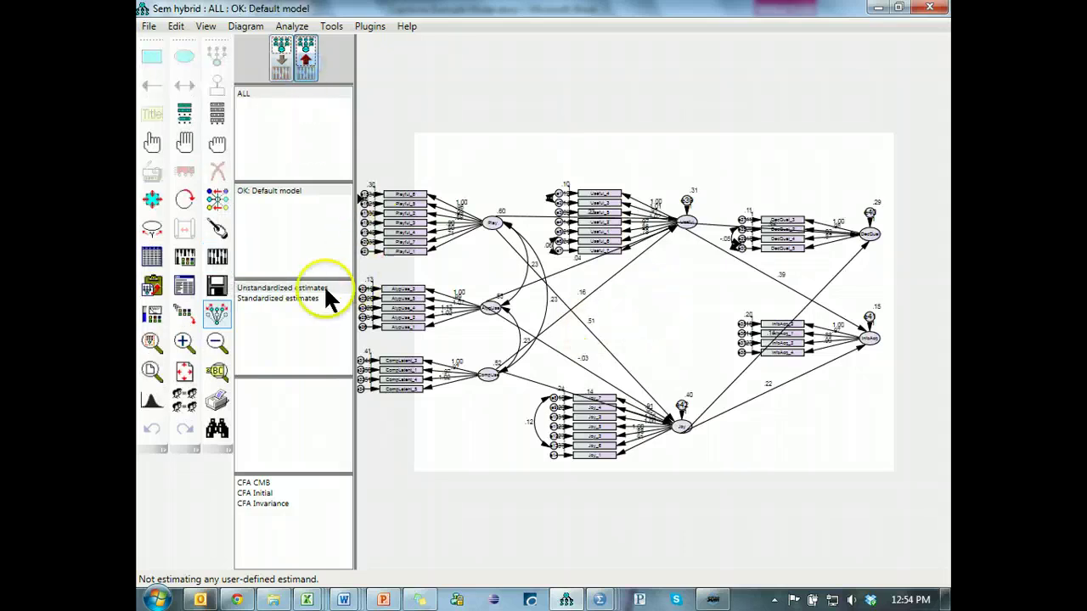
pyautogui.click(293, 299)
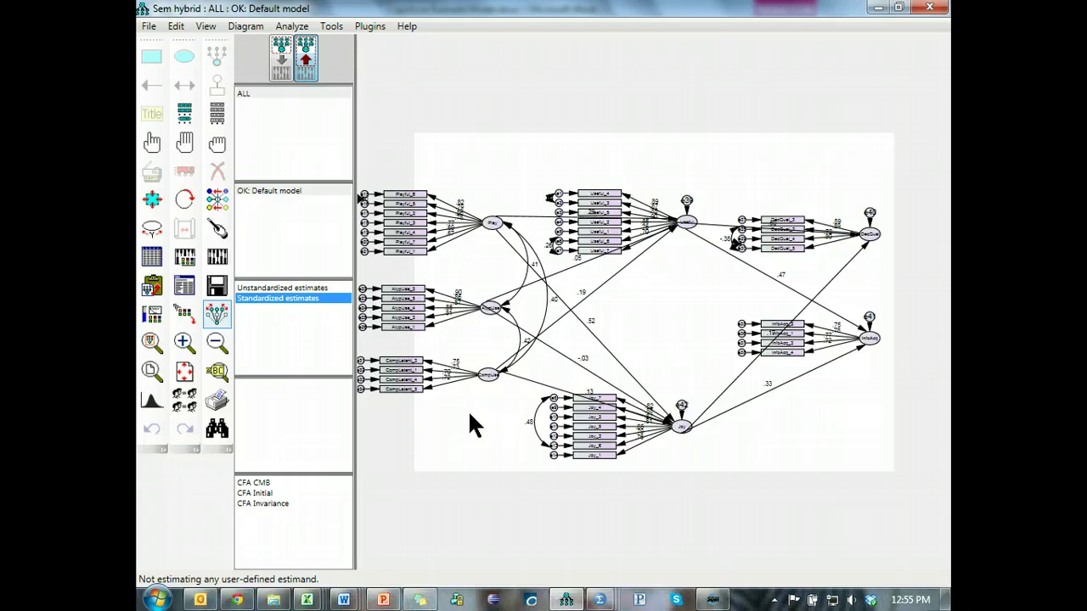
pyautogui.click(468, 491)
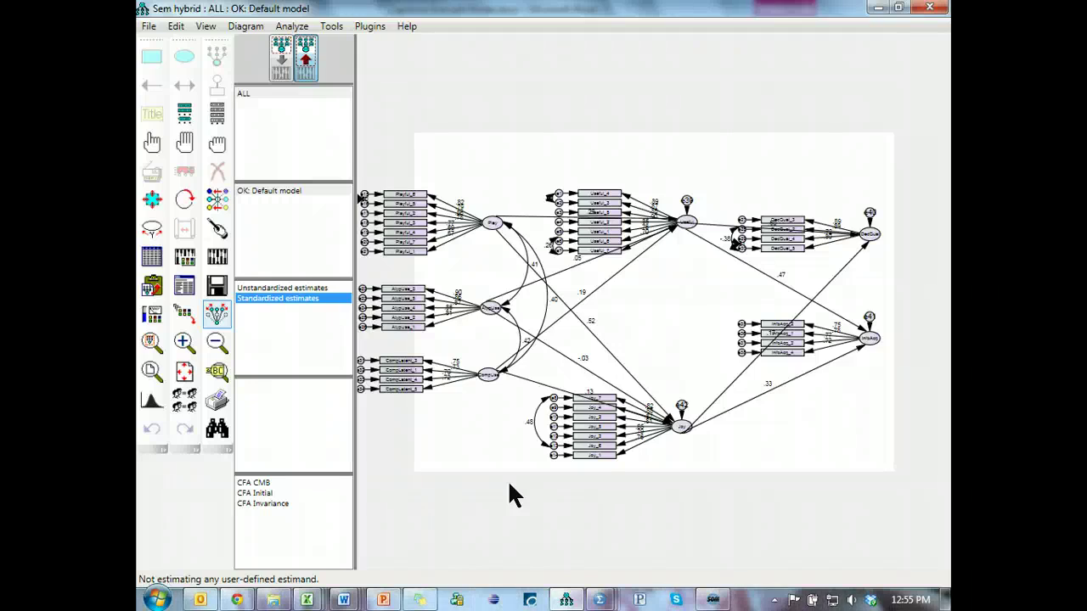
pyautogui.click(472, 432)
# Create a new project using YouTube SEM Series_C.sav (380 cases) as data and list its variables.
pyautogui.click(151, 26)
pyautogui.click(170, 44)
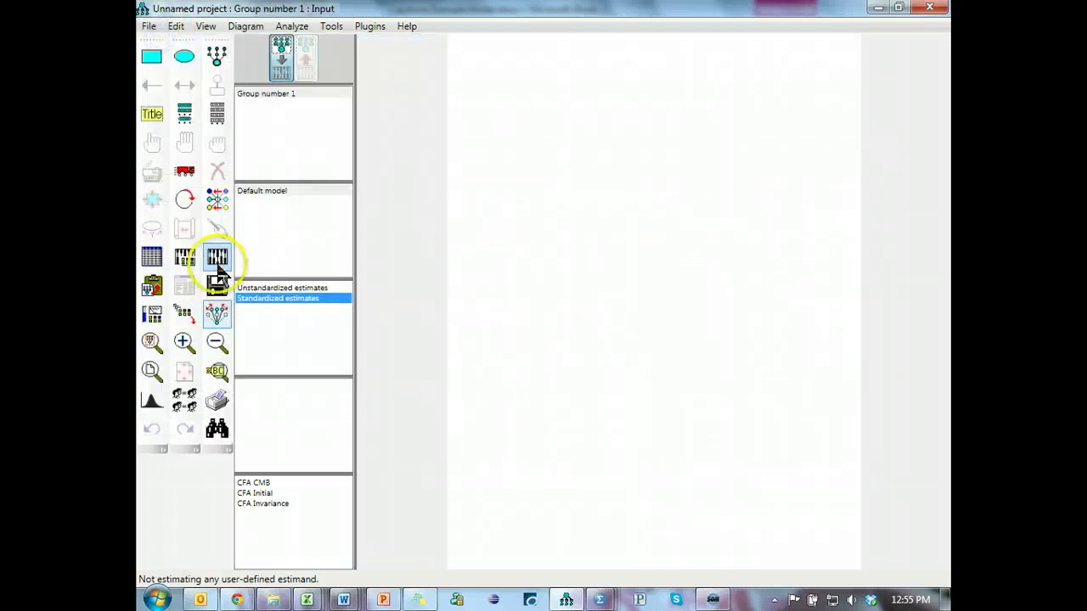
pyautogui.click(151, 256)
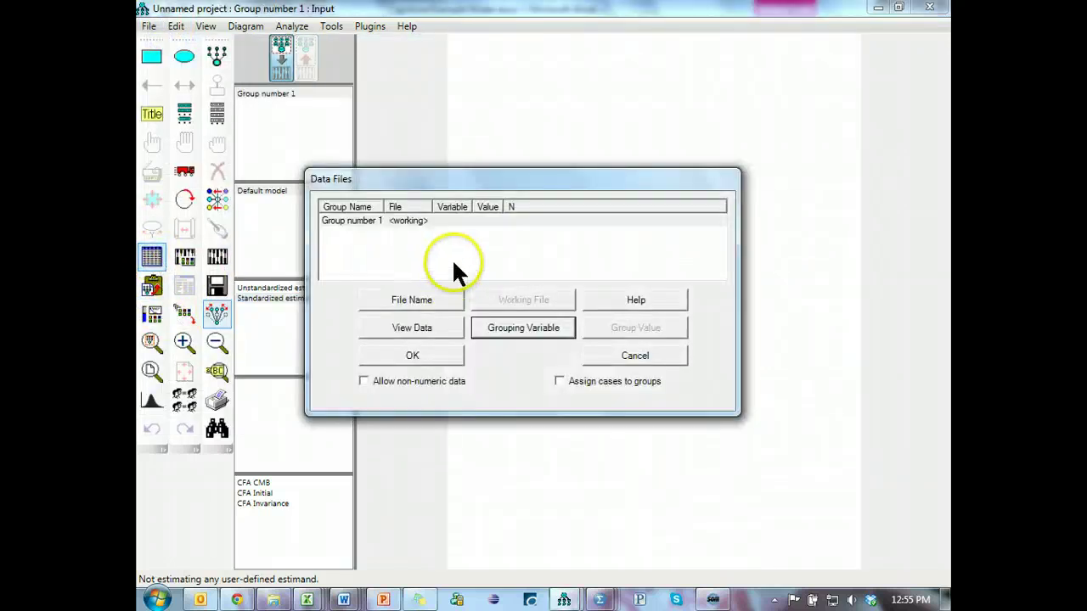
pyautogui.doubleClick(449, 222)
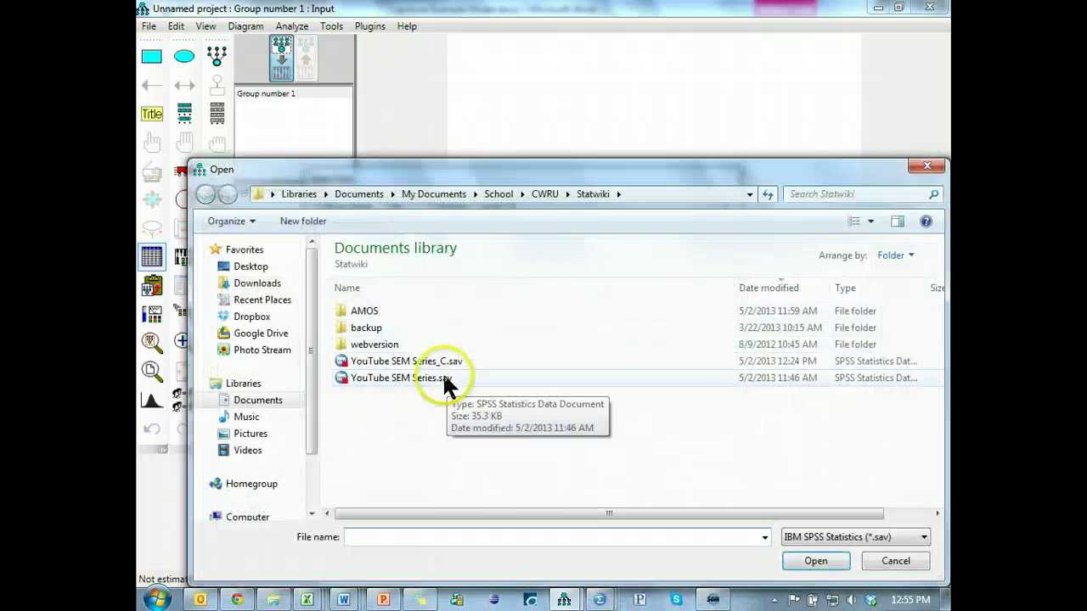
pyautogui.click(486, 365)
pyautogui.doubleClick(553, 364)
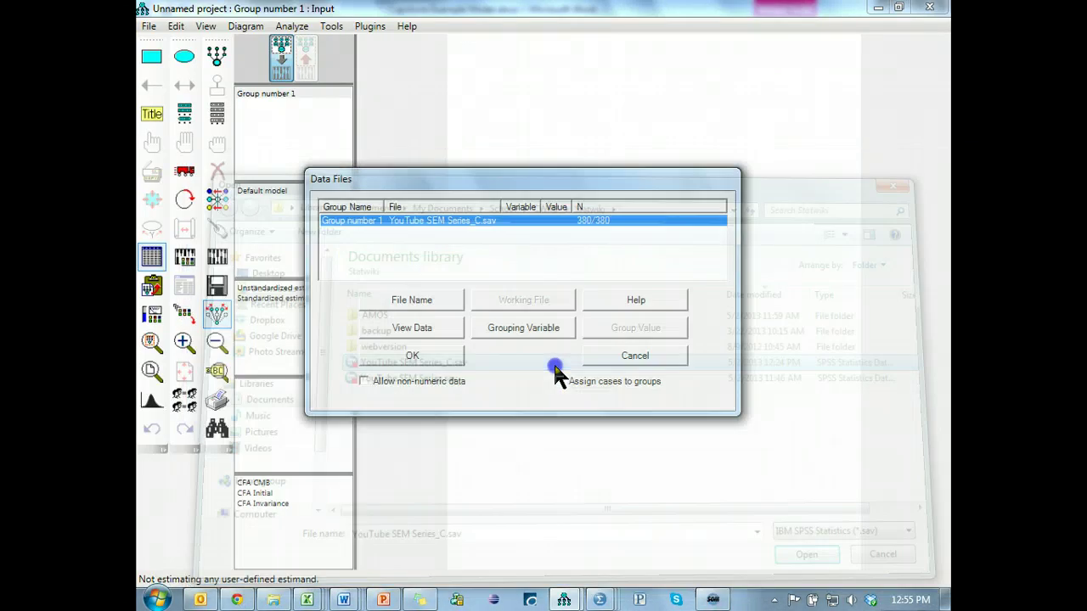
pyautogui.click(448, 359)
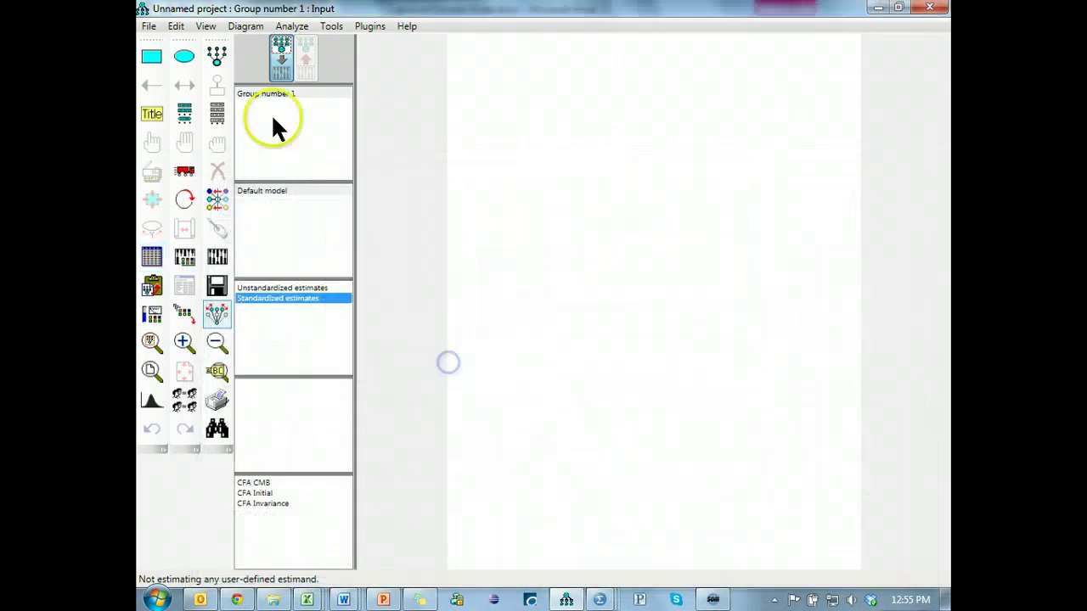
pyautogui.click(223, 113)
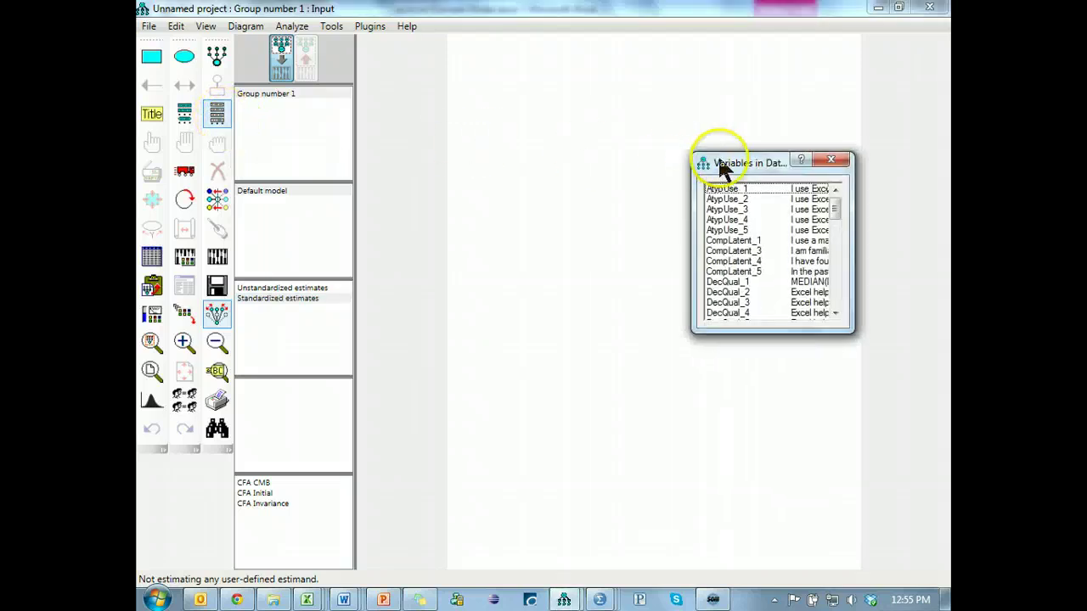
# Move the Variables in Data Set window to the top and enlarge it.
pyautogui.moveTo(723, 170); pyautogui.dragTo(170, 135)
pyautogui.moveTo(241, 287); pyautogui.dragTo(230, 585)
pyautogui.moveTo(225, 127); pyautogui.dragTo(232, 28)
pyautogui.moveTo(257, 491); pyautogui.dragTo(256, 583)
pyautogui.moveTo(280, 465); pyautogui.dragTo(299, 576)
# Drop observed boxes for Play, Joy, InfoAcq, DecQual and CompUse onto the canvas, including a second InfoAcq.
pyautogui.moveTo(169, 529); pyautogui.dragTo(322, 508)
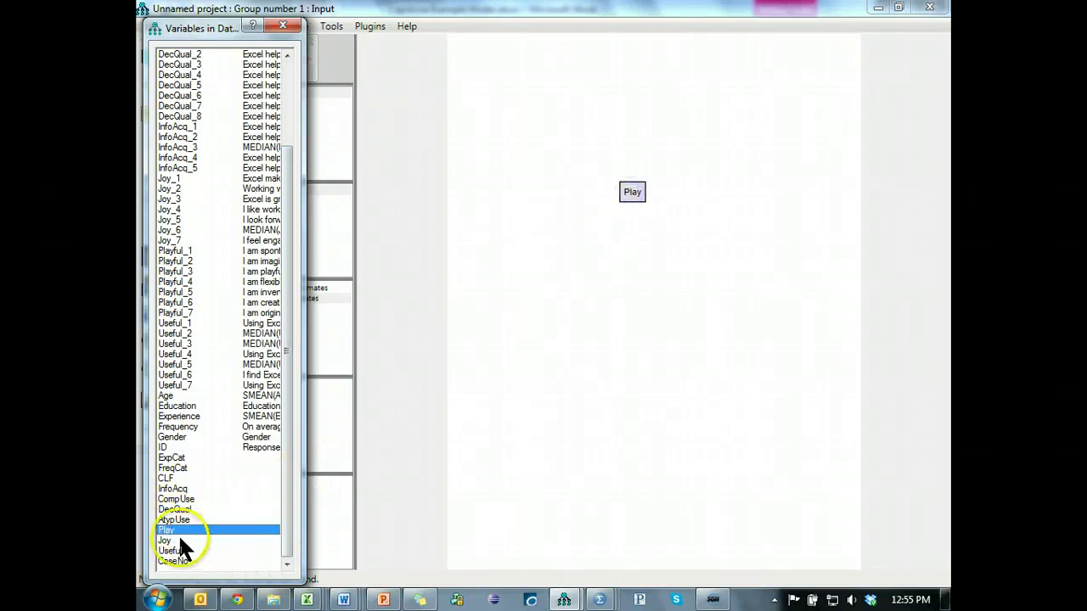
pyautogui.moveTo(171, 542); pyautogui.dragTo(633, 274)
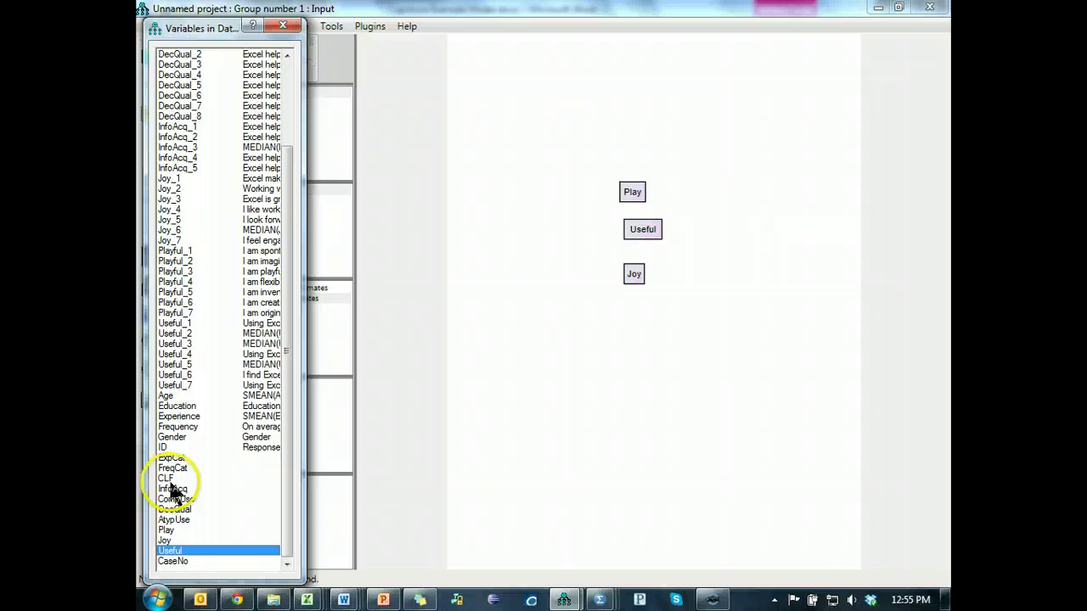
pyautogui.moveTo(172, 489); pyautogui.dragTo(824, 204)
pyautogui.moveTo(174, 510); pyautogui.dragTo(802, 293)
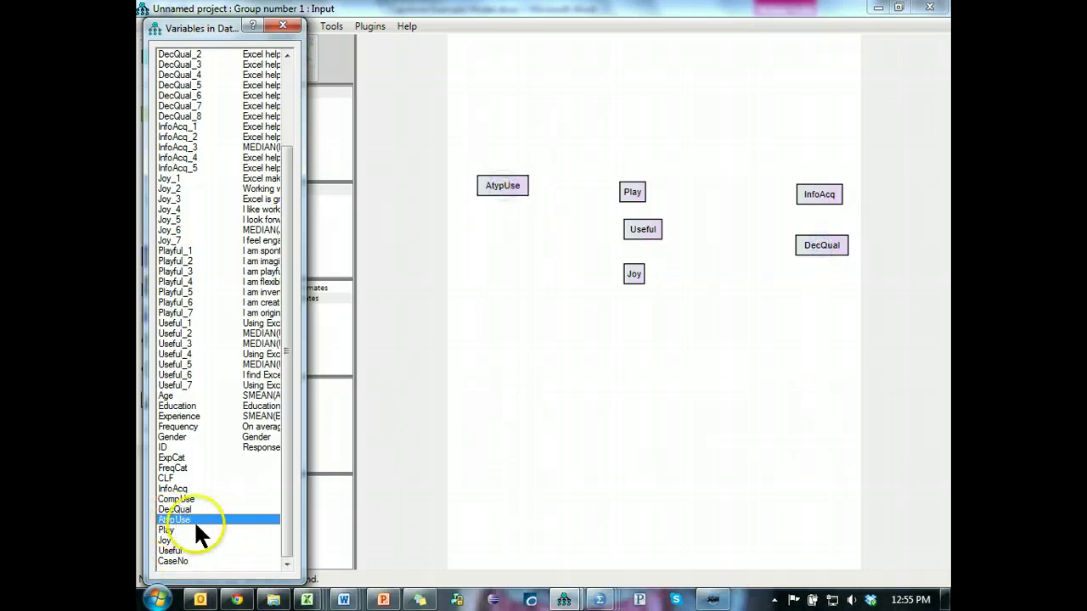
pyautogui.moveTo(189, 499); pyautogui.dragTo(222, 485)
pyautogui.moveTo(512, 262); pyautogui.dragTo(510, 256)
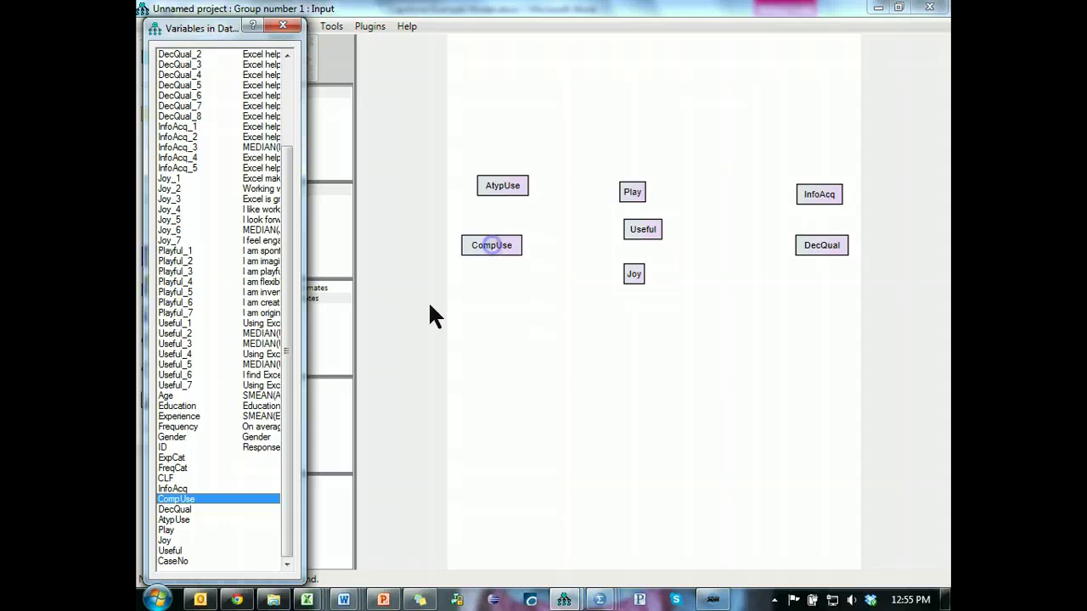
pyautogui.moveTo(189, 488); pyautogui.dragTo(241, 473)
pyautogui.moveTo(515, 284); pyautogui.dragTo(514, 311)
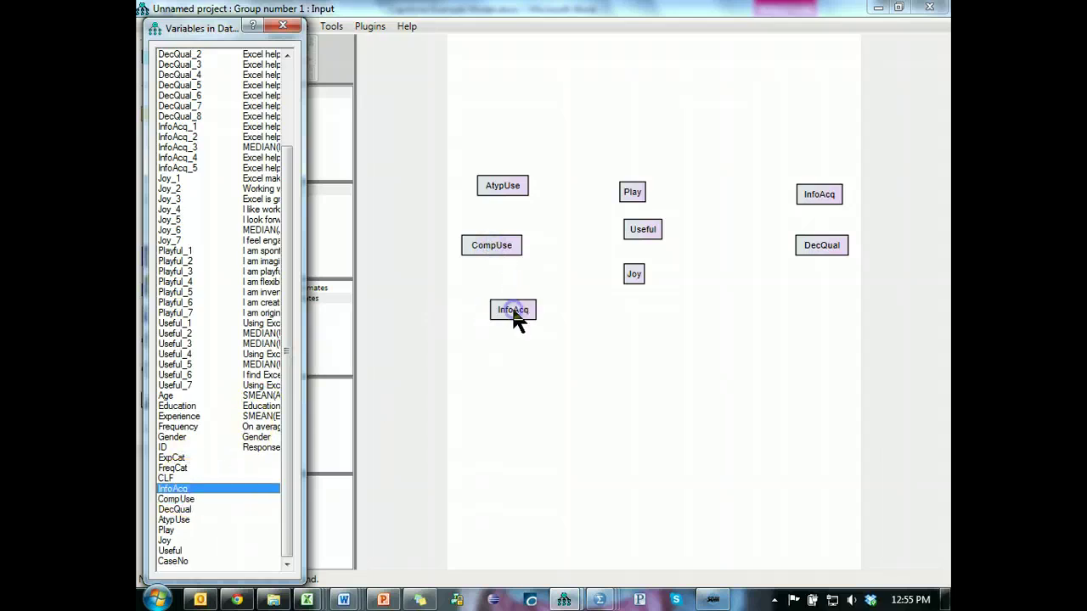
pyautogui.click(283, 25)
# Compare with the planned model in Word, move Play above AtypUse, and delete the duplicate InfoAcq box.
pyautogui.hotkey('alt', 'Tab')
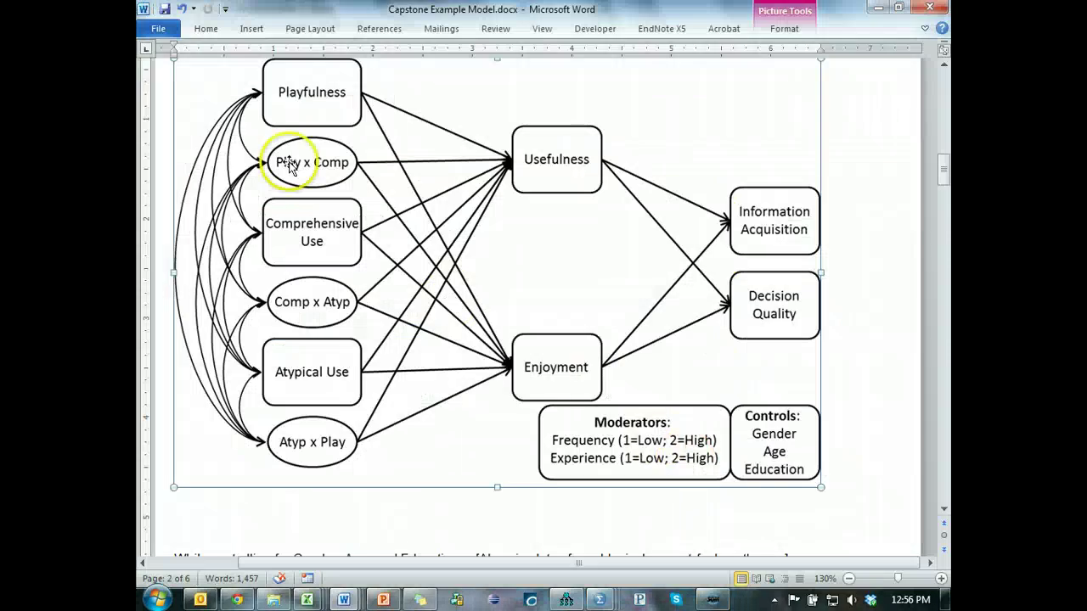
pyautogui.hotkey('alt', 'Tab')
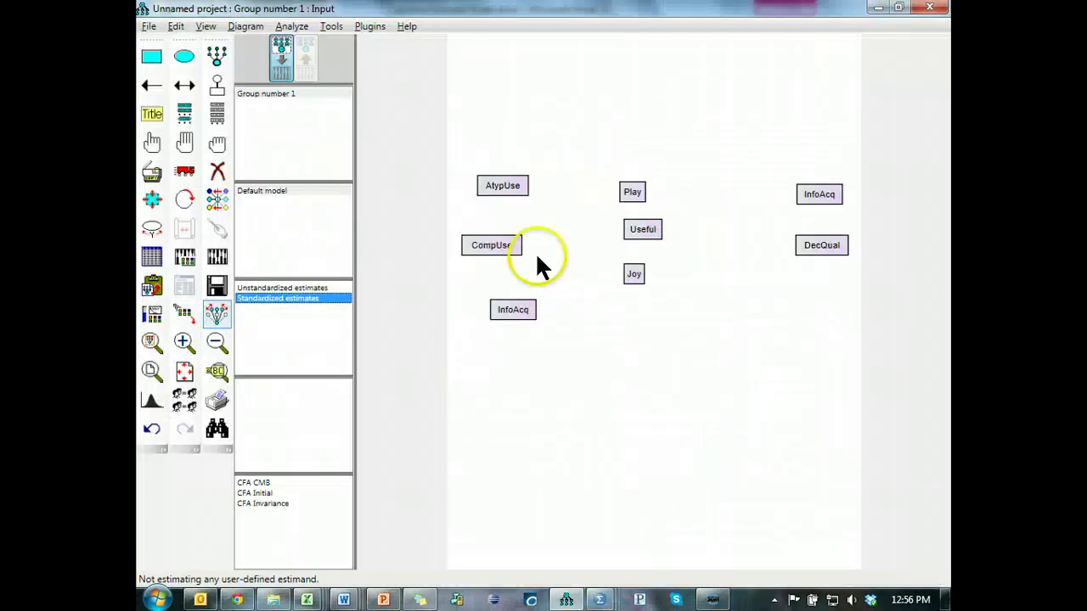
pyautogui.click(184, 171)
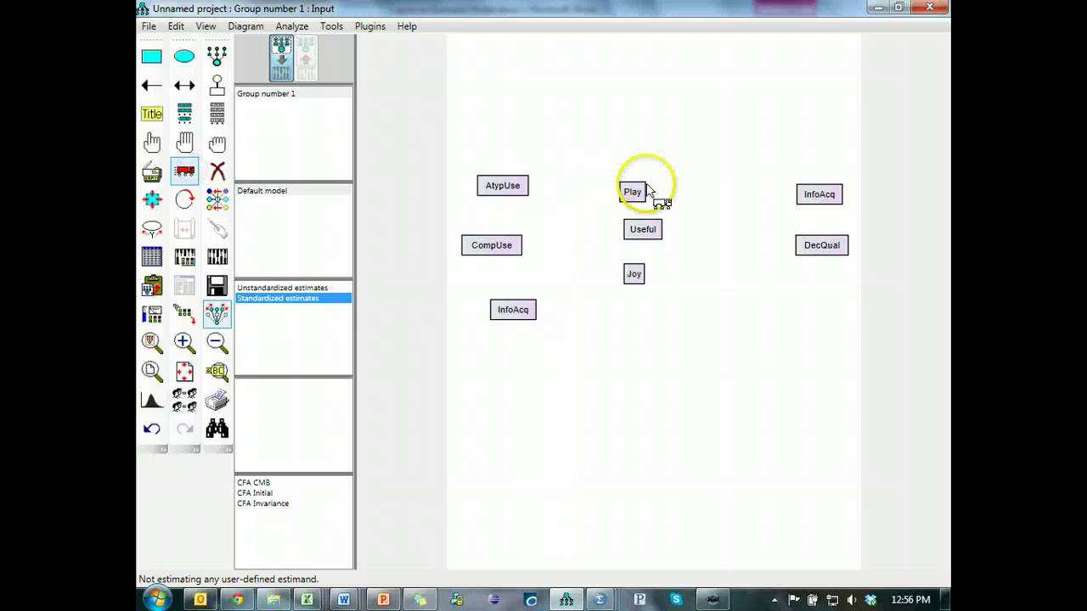
pyautogui.moveTo(629, 194); pyautogui.dragTo(501, 136)
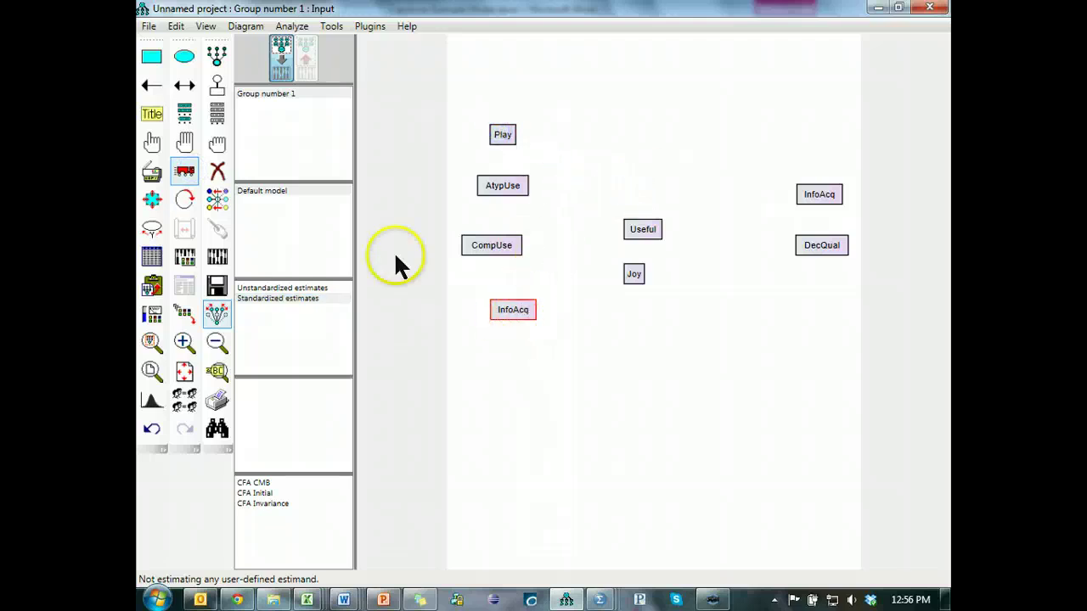
pyautogui.click(217, 173)
pyautogui.click(517, 313)
# Move CompUse up between Play and AtypUse, checking the layout against the Word model.
pyautogui.hotkey('alt', 'Tab')
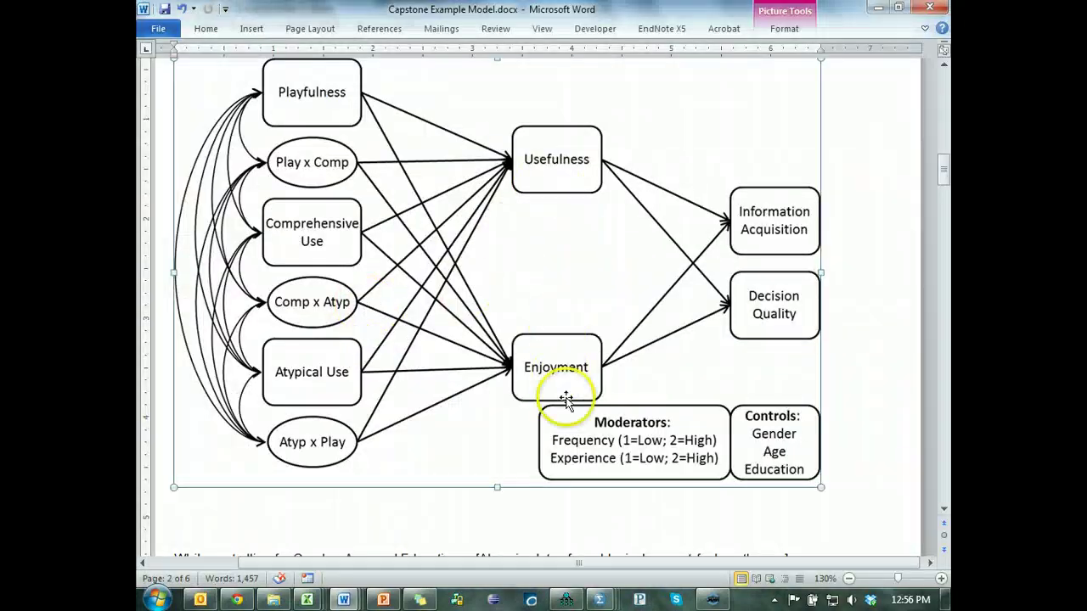
pyautogui.hotkey('alt', 'Tab')
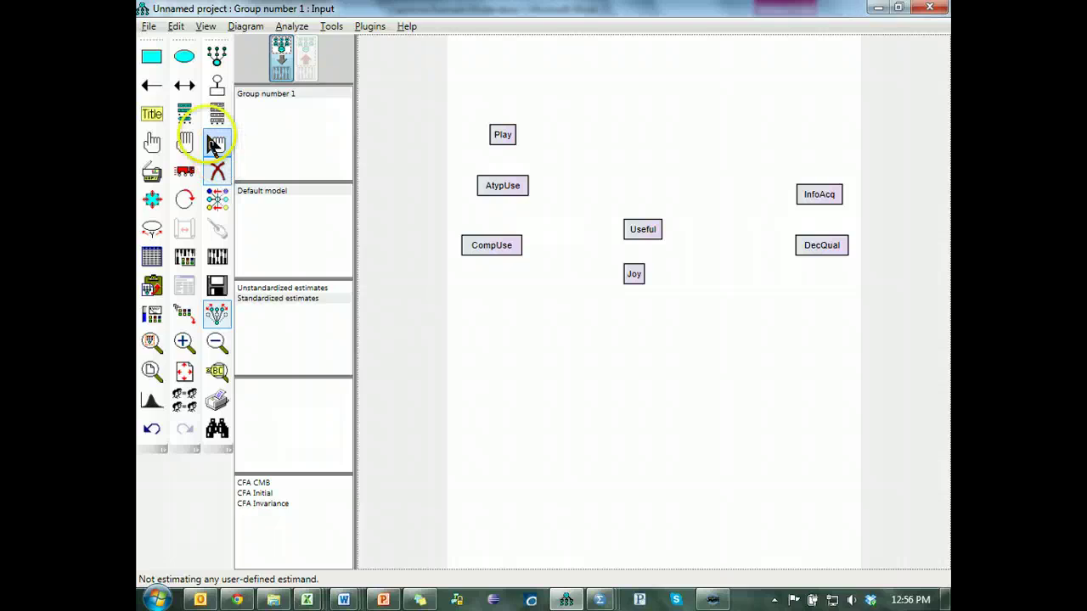
pyautogui.click(184, 172)
pyautogui.moveTo(519, 246); pyautogui.dragTo(522, 162)
pyautogui.hotkey('alt', 'Tab')
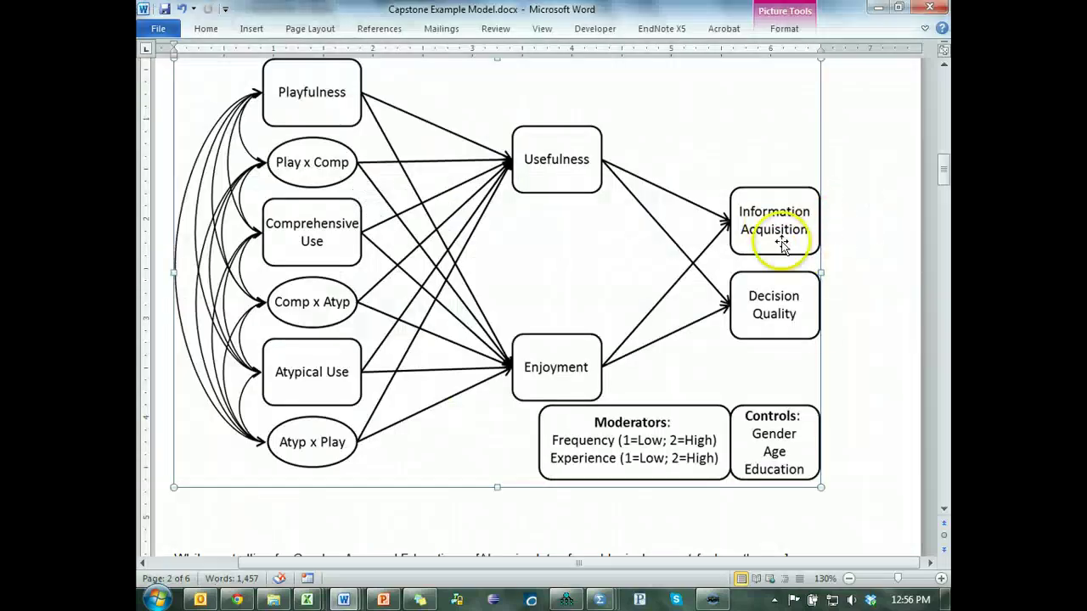
pyautogui.hotkey('alt', 'Tab')
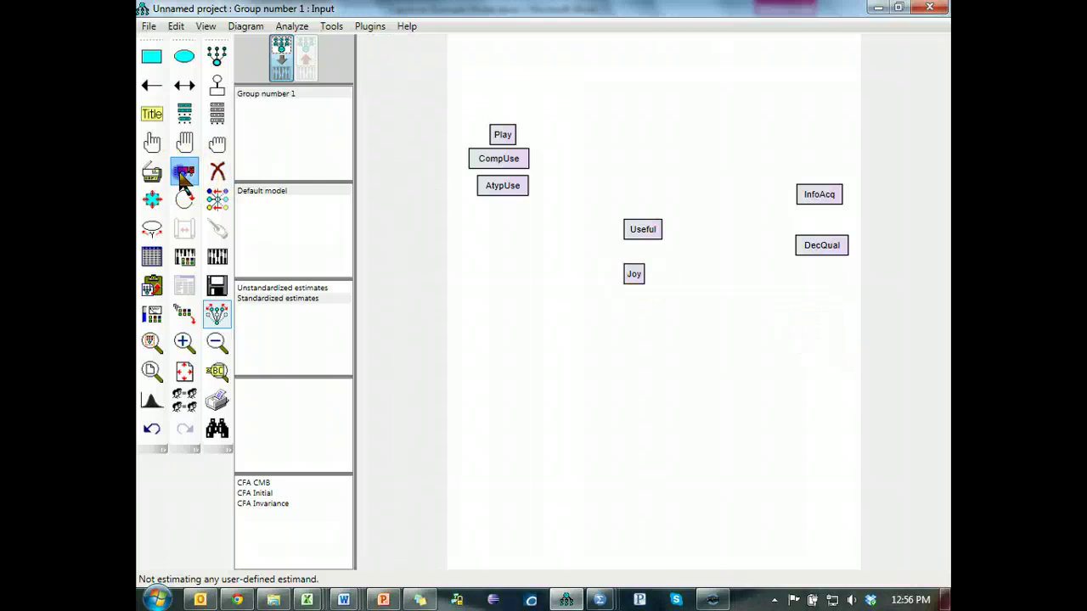
# Restack Play, CompUse and AtypUse down the left and resize observed boxes to fit their names.
pyautogui.moveTo(503, 187); pyautogui.dragTo(510, 311)
pyautogui.click(512, 164)
pyautogui.moveTo(512, 164); pyautogui.dragTo(520, 241)
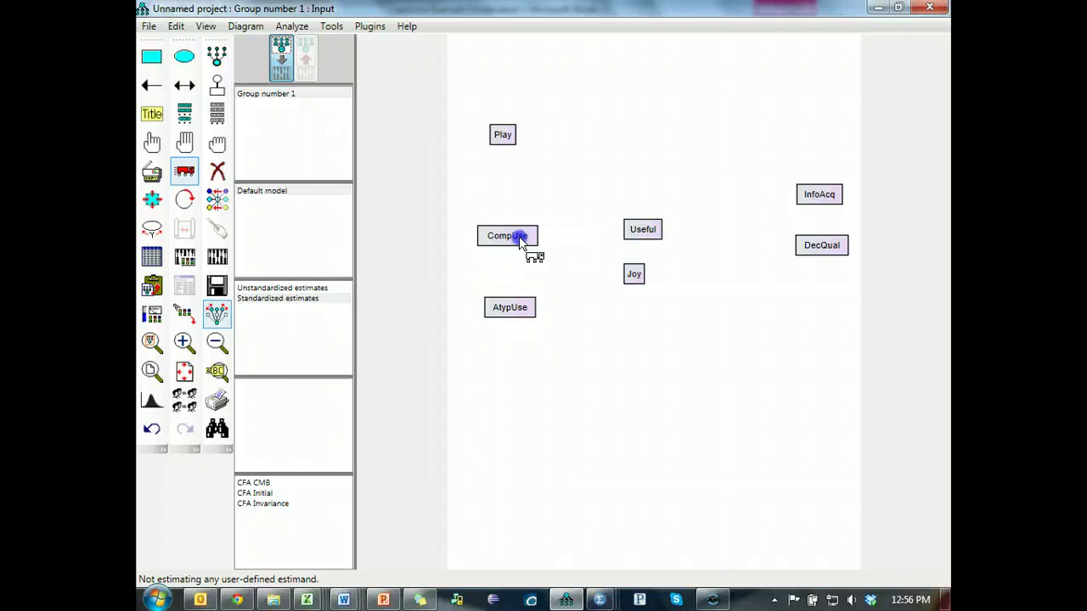
pyautogui.moveTo(509, 138); pyautogui.dragTo(512, 166)
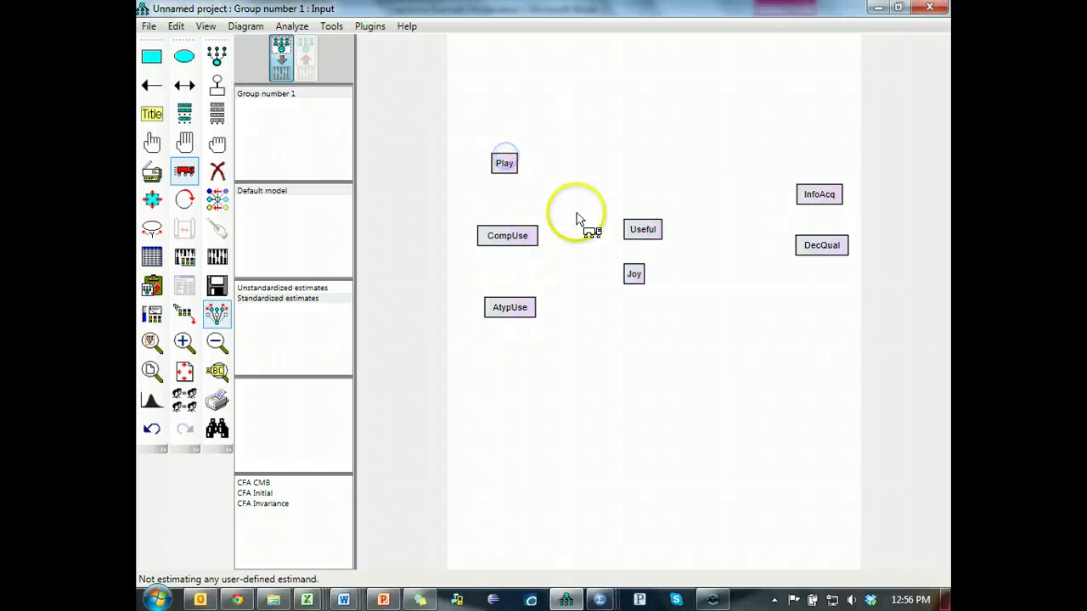
pyautogui.click(378, 25)
pyautogui.click(444, 172)
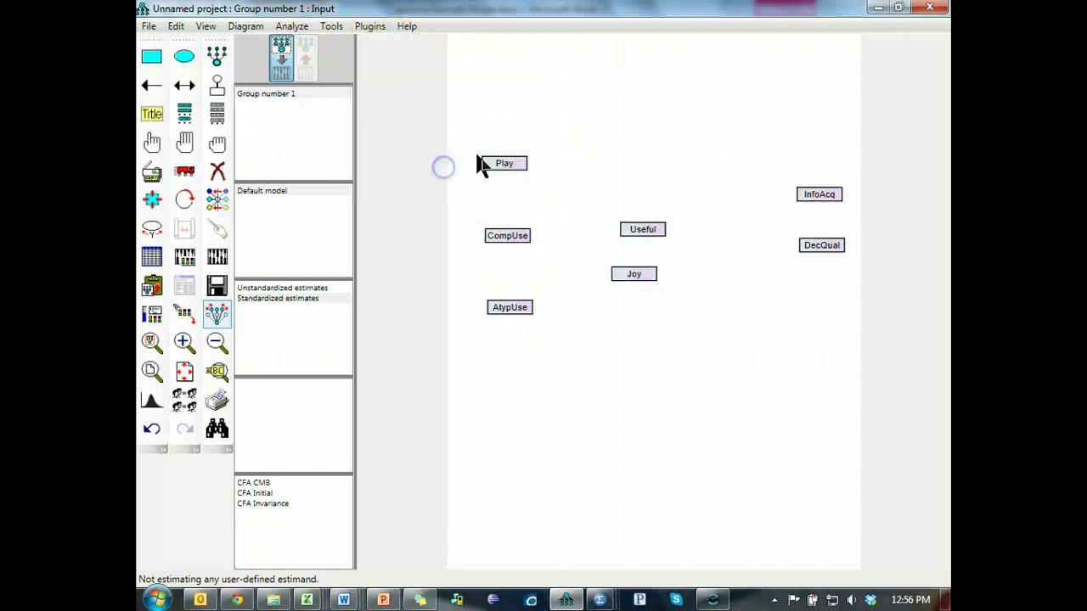
# Rearrange the Useful, Joy, InfoAcq and DecQual boxes, checking the layout against the planned model in Word.
pyautogui.click(184, 170)
pyautogui.moveTo(654, 242); pyautogui.dragTo(669, 230)
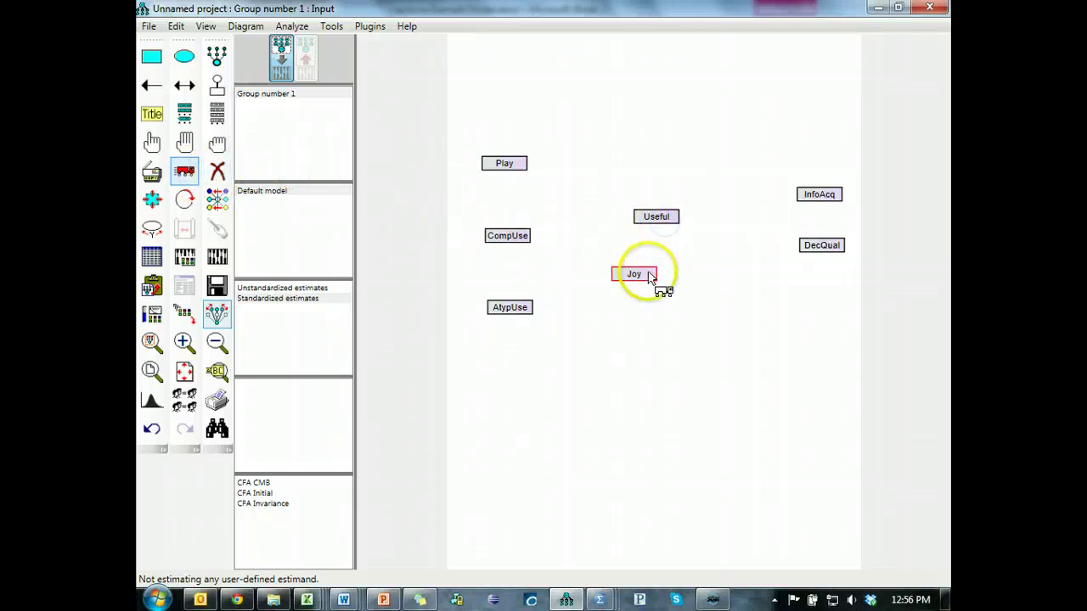
pyautogui.moveTo(647, 277); pyautogui.dragTo(669, 274)
pyautogui.moveTo(820, 248); pyautogui.dragTo(815, 326)
pyautogui.moveTo(820, 195); pyautogui.dragTo(812, 230)
pyautogui.moveTo(820, 303); pyautogui.dragTo(812, 254)
pyautogui.moveTo(656, 273); pyautogui.dragTo(656, 320)
pyautogui.moveTo(660, 233); pyautogui.dragTo(666, 136)
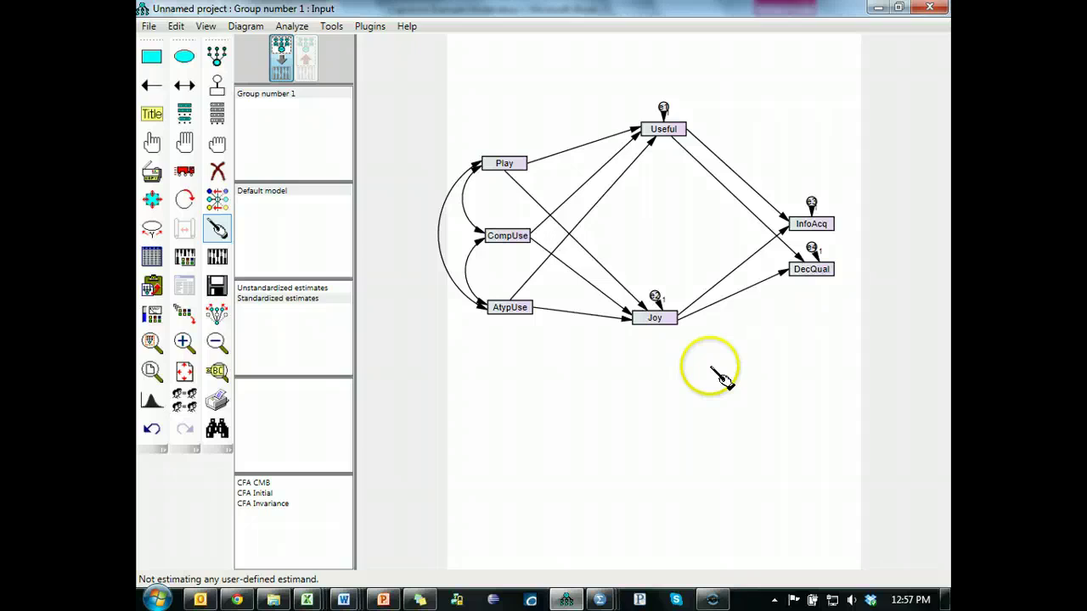
pyautogui.hotkey('alt', 'Tab')
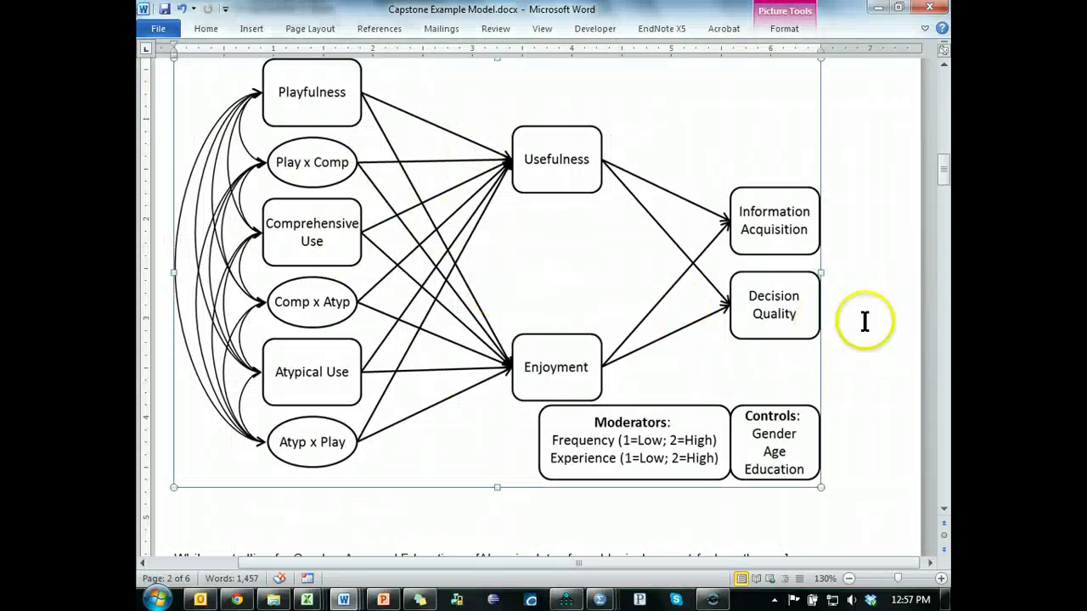
pyautogui.hotkey('alt', 'Tab')
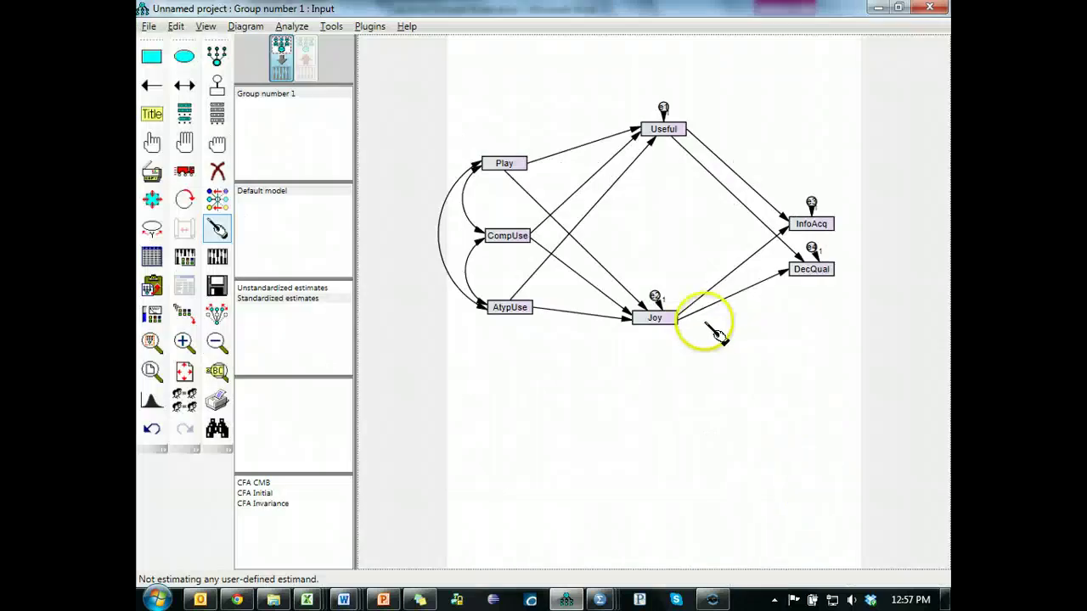
# Place Gender, Age and Education from the data set as observed boxes below the model.
pyautogui.click(217, 227)
pyautogui.click(228, 120)
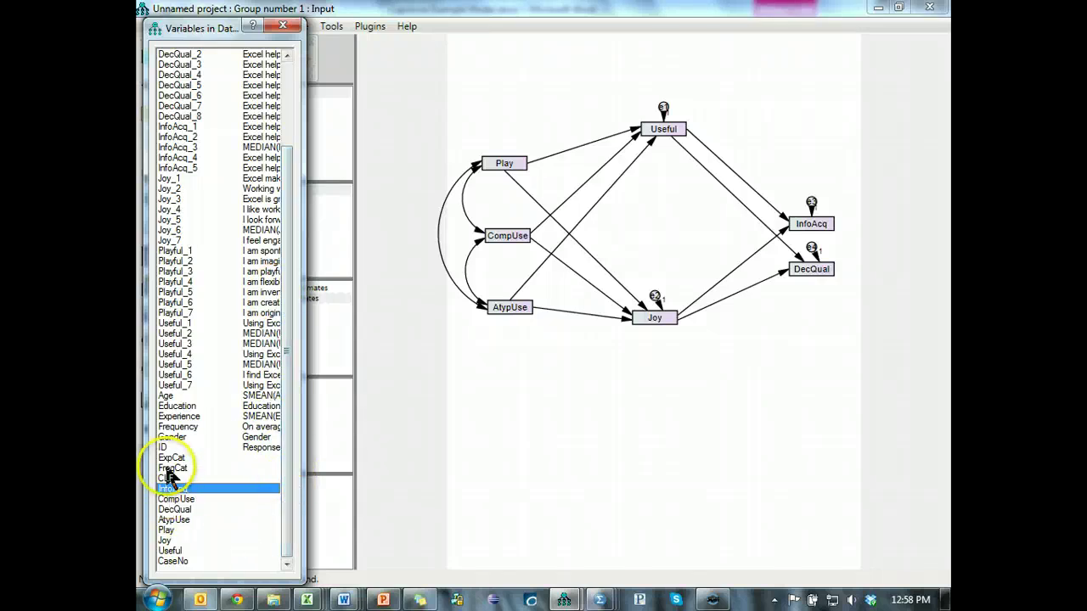
pyautogui.moveTo(172, 437); pyautogui.dragTo(688, 411)
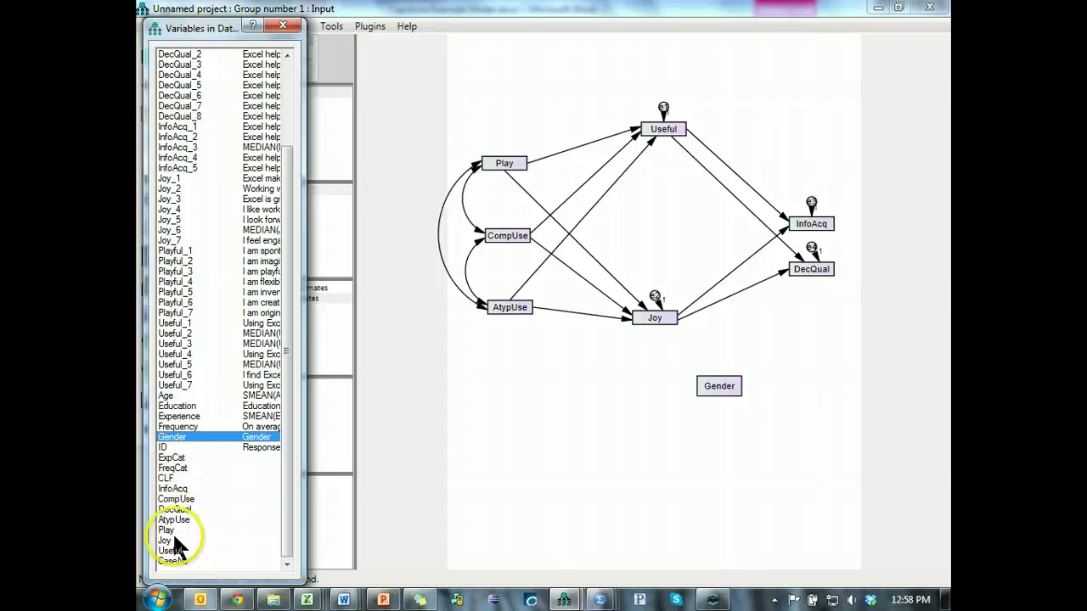
pyautogui.moveTo(168, 396); pyautogui.dragTo(722, 425)
pyautogui.moveTo(185, 407); pyautogui.dragTo(769, 462)
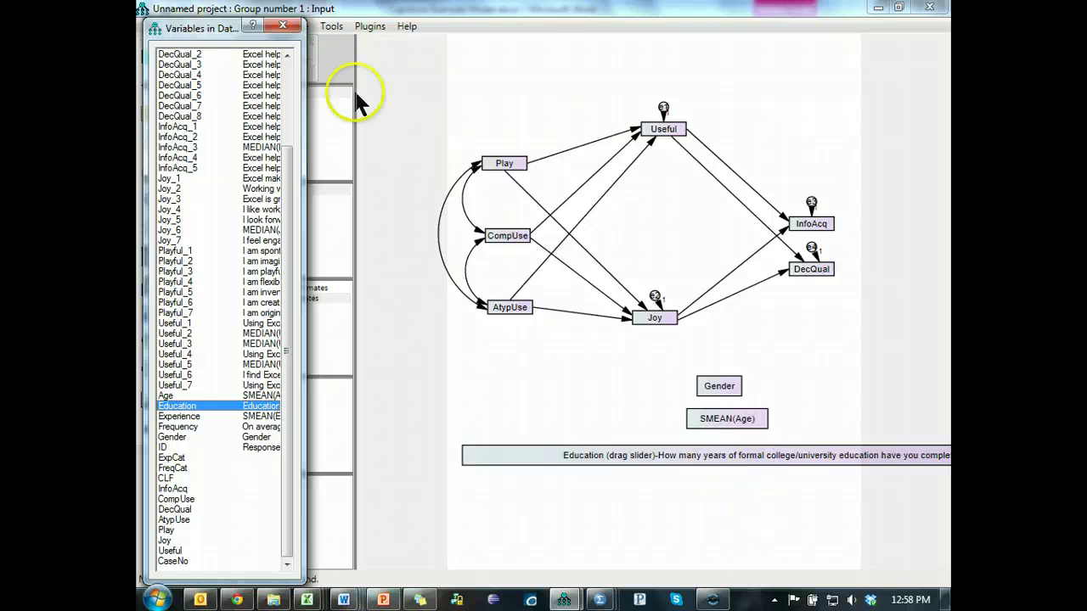
pyautogui.click(283, 24)
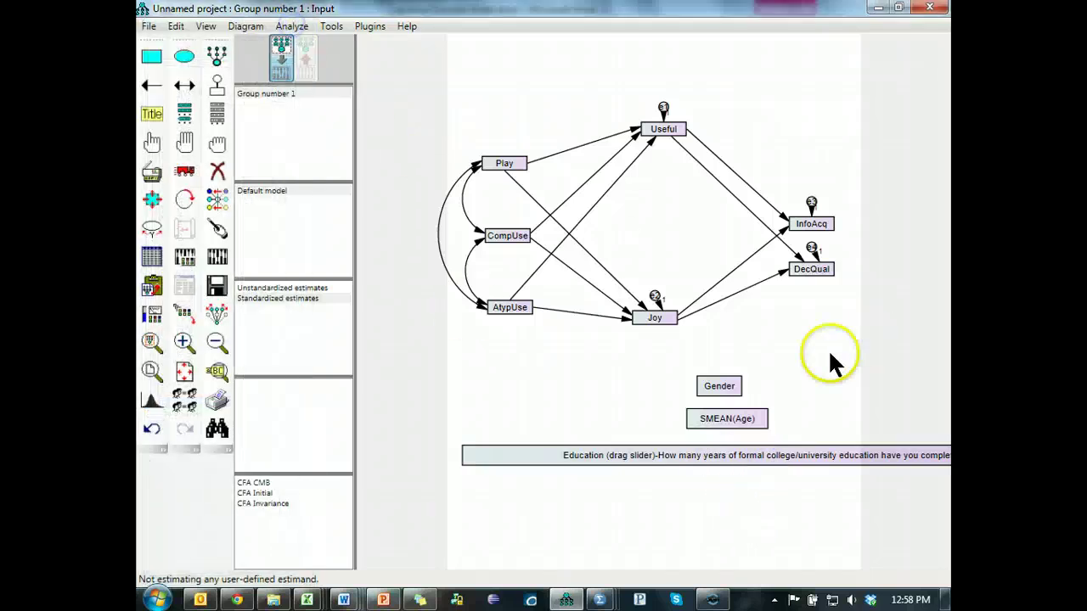
# Delete the variable labels of the Age and Education boxes so only their short names show.
pyautogui.doubleClick(750, 424)
pyautogui.moveTo(461, 311); pyautogui.dragTo(390, 307)
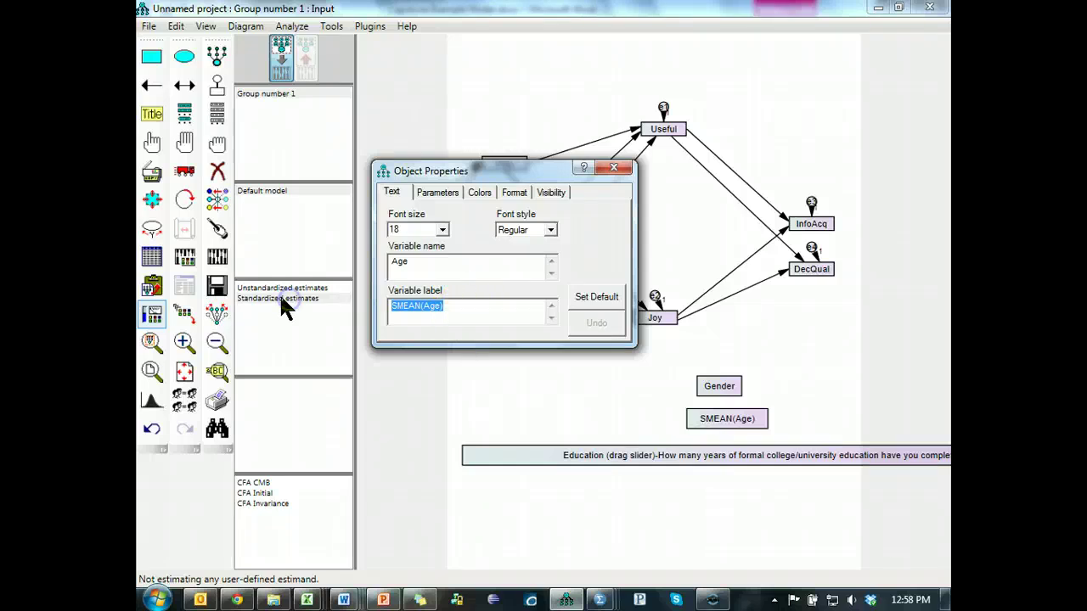
pyautogui.press('Delete')
pyautogui.click(730, 458)
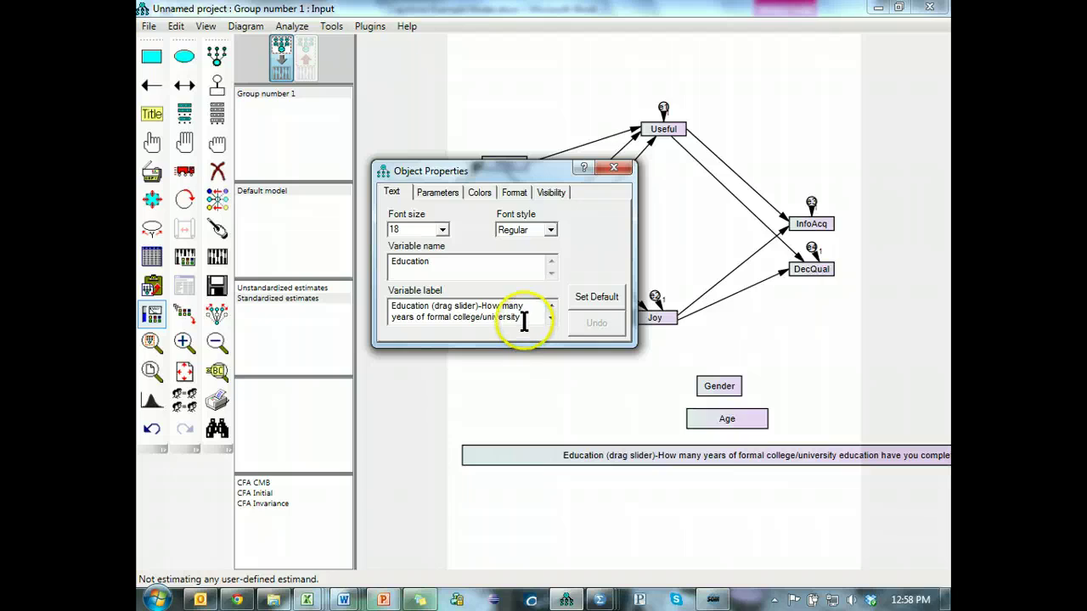
pyautogui.moveTo(523, 321); pyautogui.dragTo(342, 275)
pyautogui.press('Delete')
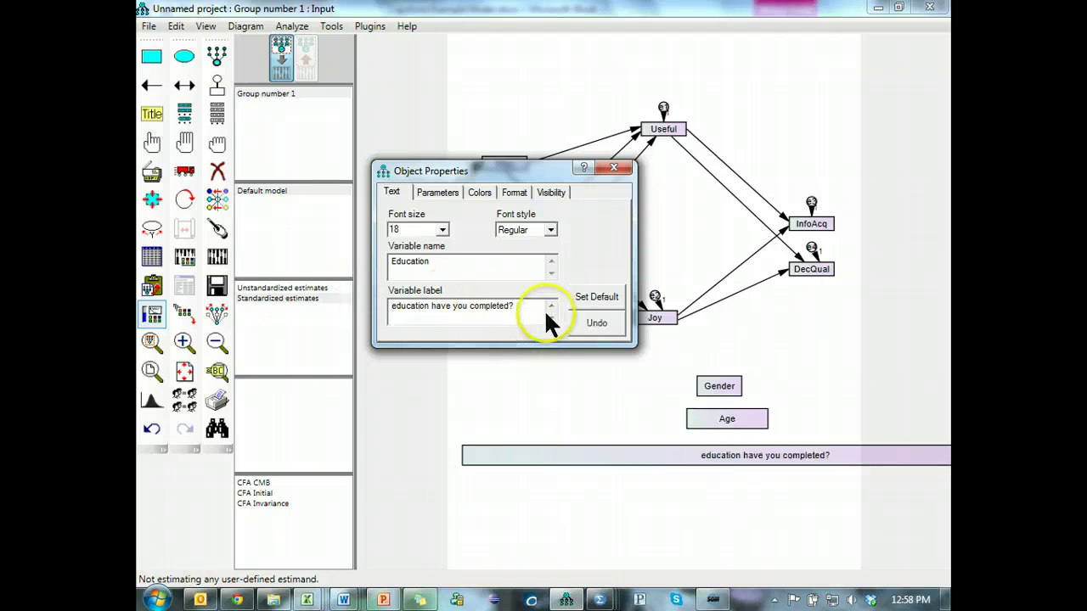
pyautogui.moveTo(535, 307); pyautogui.dragTo(285, 301)
pyautogui.press('Delete')
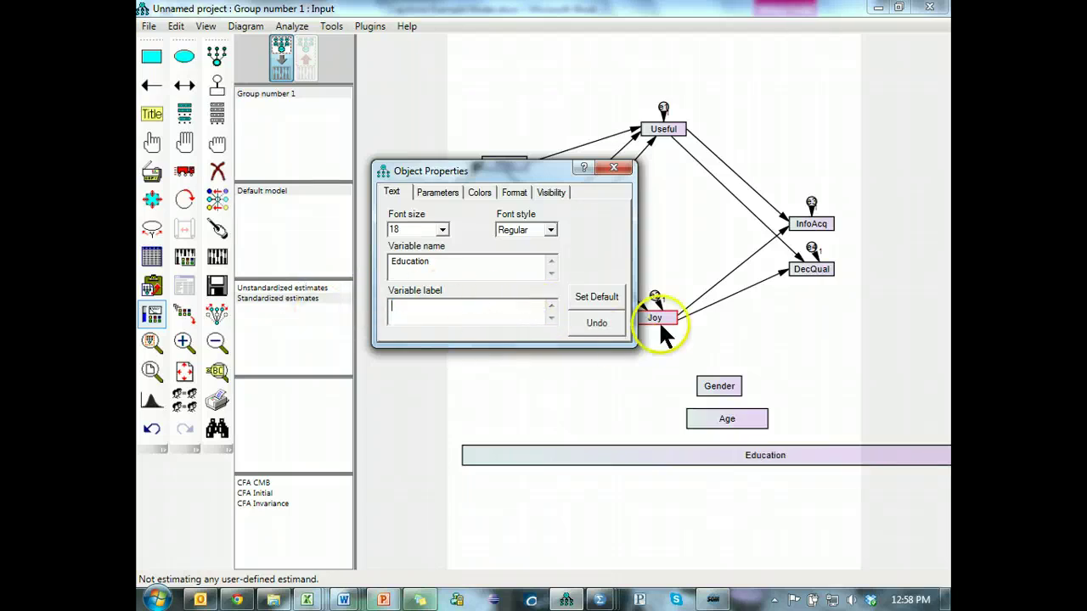
pyautogui.click(619, 170)
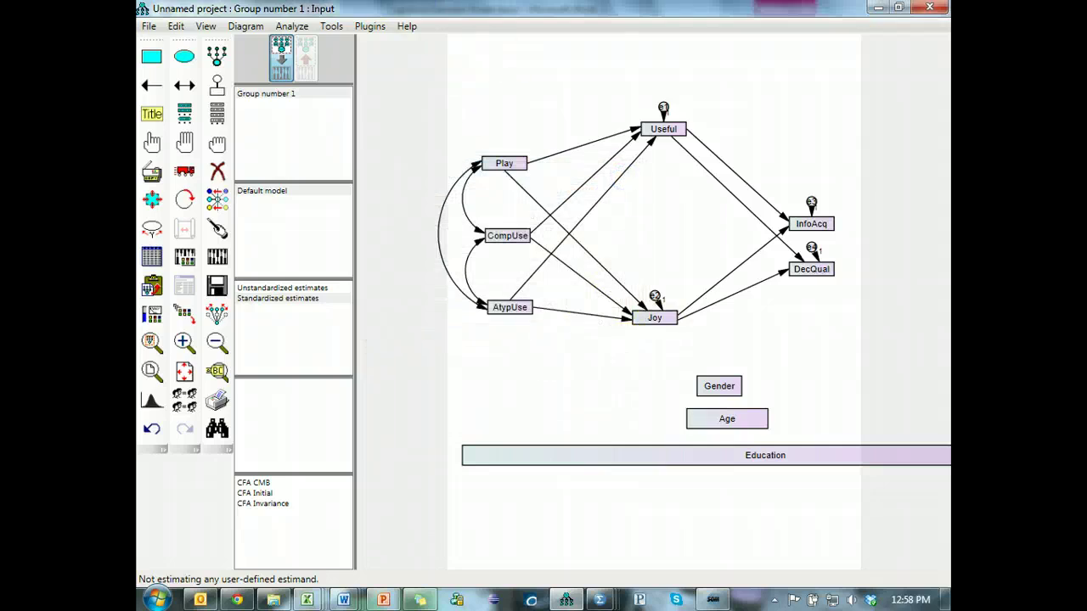
pyautogui.click(371, 25)
pyautogui.click(432, 172)
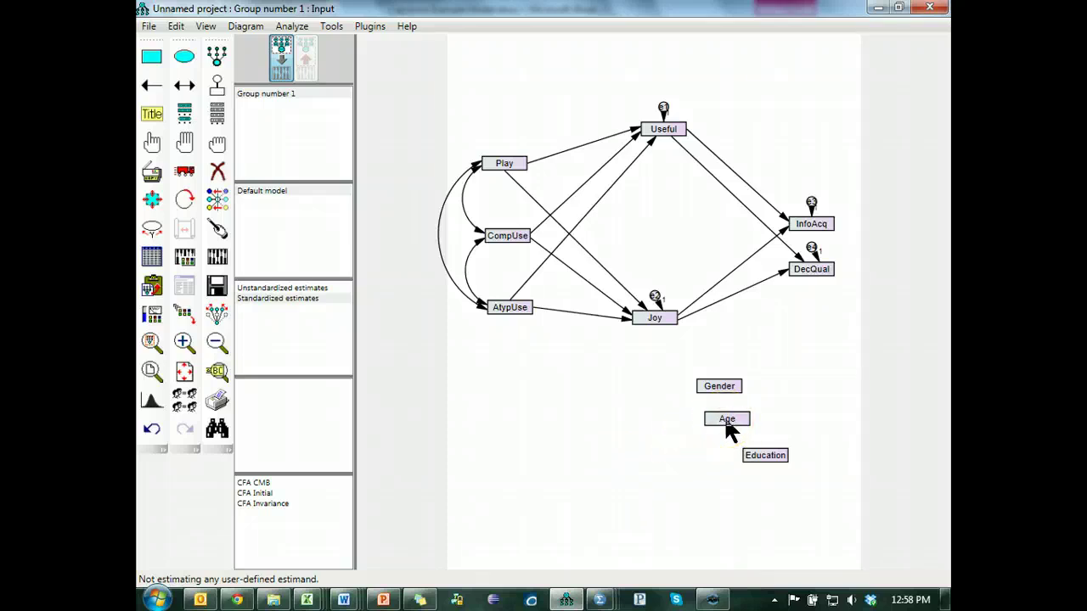
pyautogui.click(761, 459)
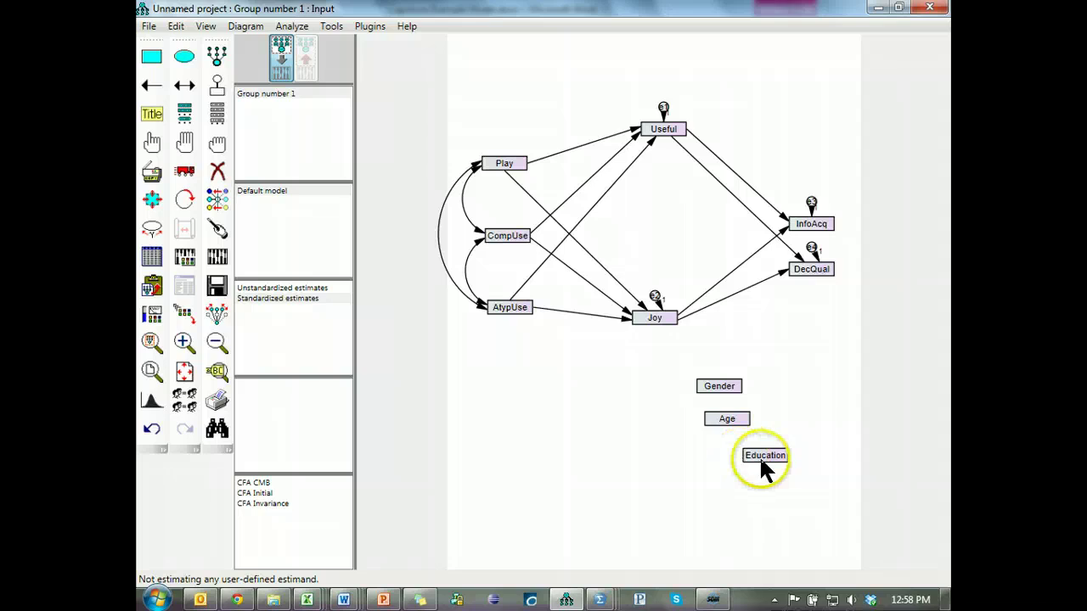
pyautogui.click(728, 381)
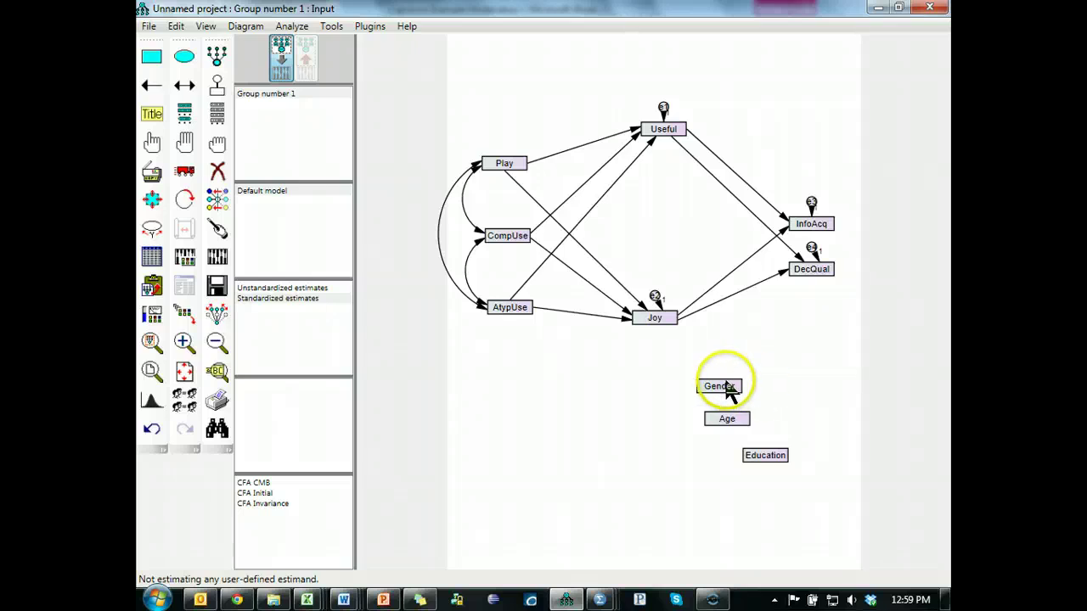
pyautogui.moveTo(725, 382); pyautogui.dragTo(727, 386)
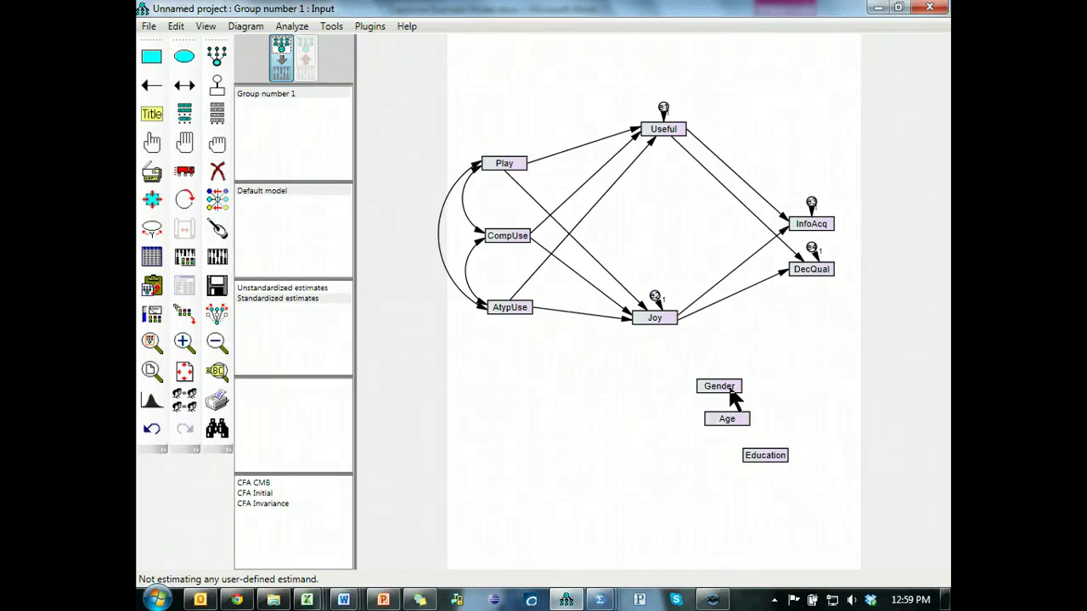
pyautogui.click(730, 403)
pyautogui.click(723, 383)
pyautogui.click(728, 414)
pyautogui.click(723, 383)
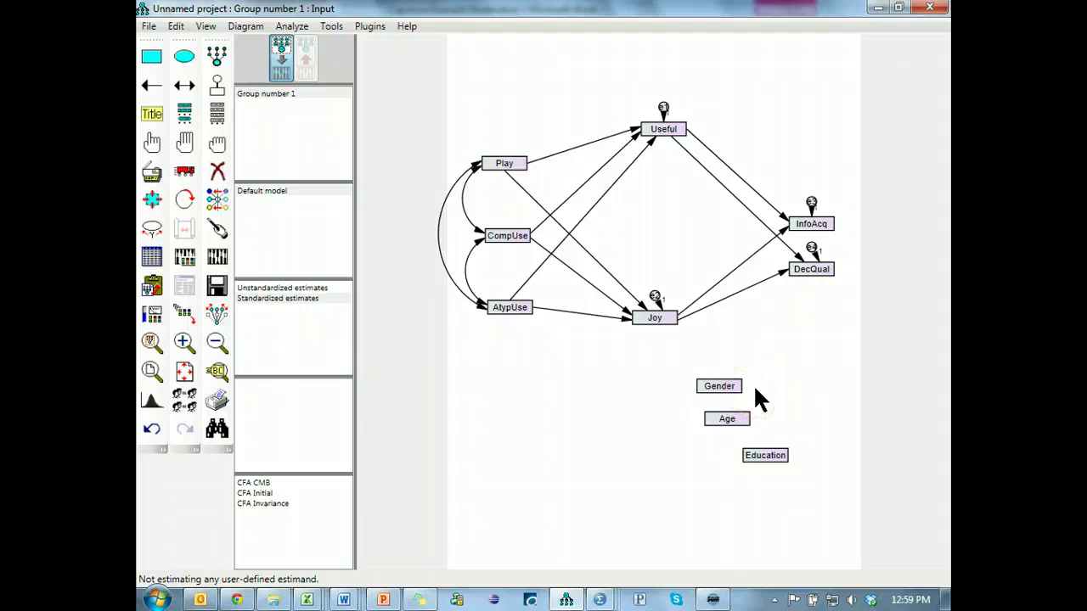
pyautogui.click(700, 380)
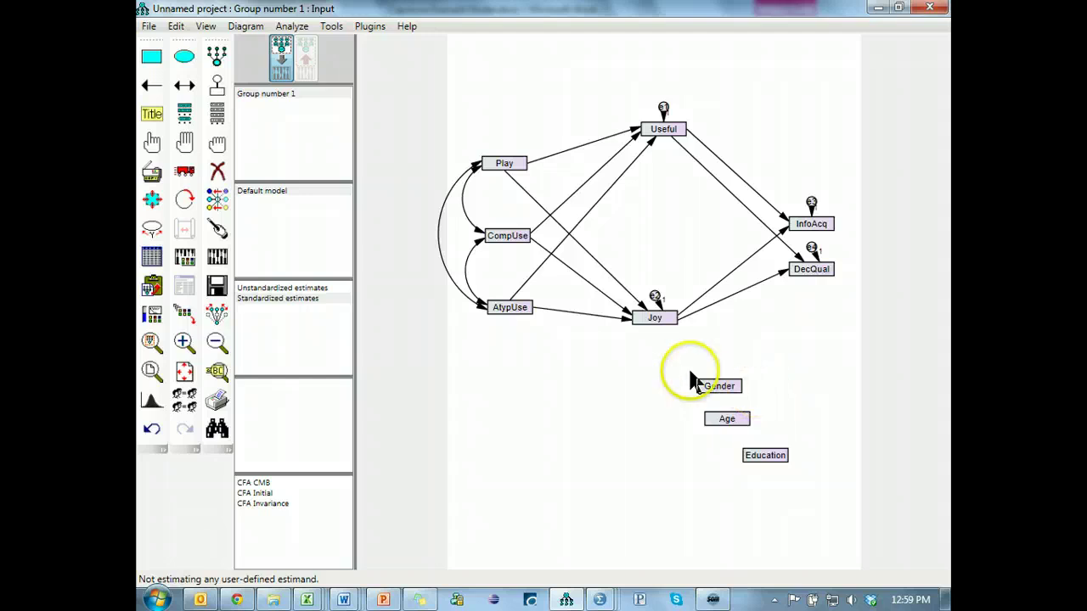
pyautogui.click(763, 384)
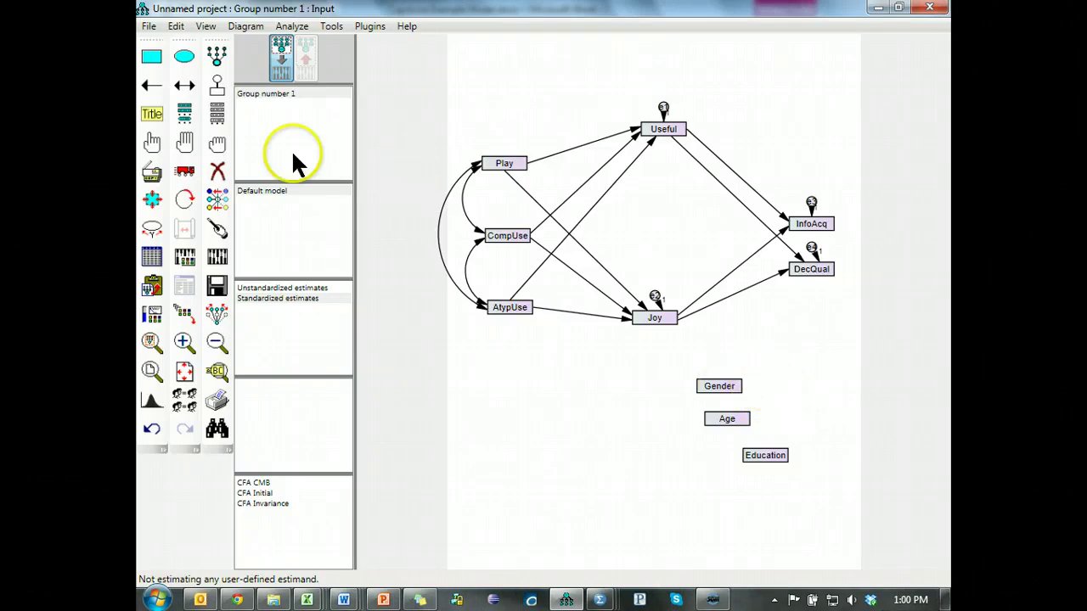
# Move Gender, Age and Education up and right toward the outcome variables.
pyautogui.click(185, 171)
pyautogui.click(720, 387)
pyautogui.moveTo(720, 387); pyautogui.dragTo(736, 367)
pyautogui.moveTo(734, 422); pyautogui.dragTo(773, 396)
pyautogui.click(779, 467)
pyautogui.moveTo(780, 471); pyautogui.dragTo(824, 424)
# Draw regression paths from Gender, Age and Education to both InfoAcq and DecQual.
pyautogui.click(151, 85)
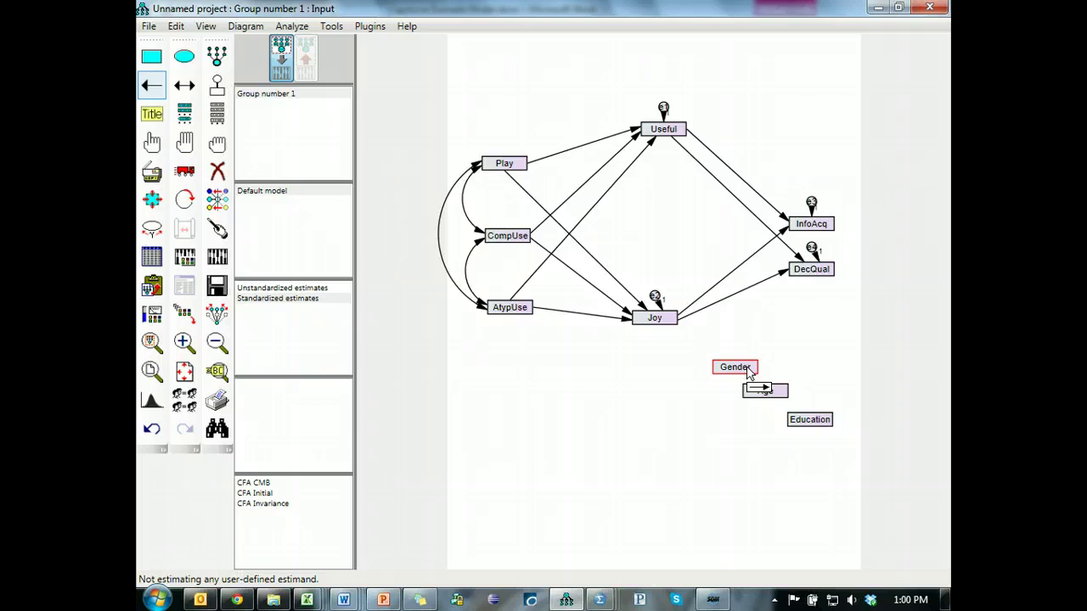
pyautogui.moveTo(644, 516)
pyautogui.mouseDown()
pyautogui.moveTo(736, 374)
pyautogui.moveTo(807, 226)
pyautogui.mouseUp()
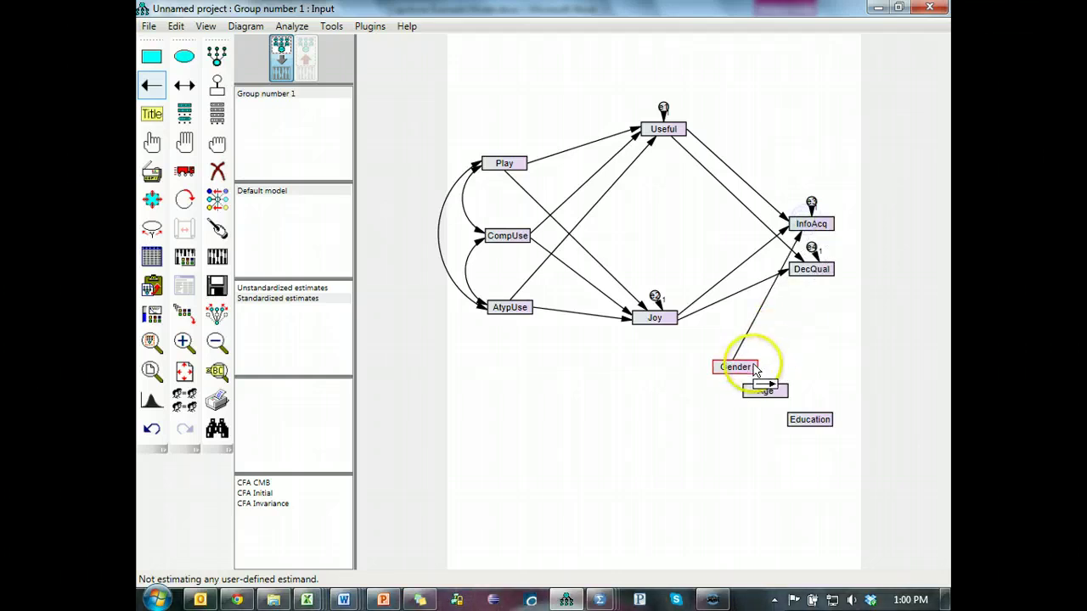
pyautogui.moveTo(747, 368); pyautogui.dragTo(793, 287)
pyautogui.moveTo(758, 394)
pyautogui.mouseDown()
pyautogui.moveTo(830, 240)
pyautogui.moveTo(813, 226)
pyautogui.mouseUp()
pyautogui.moveTo(793, 377)
pyautogui.mouseDown()
pyautogui.moveTo(767, 390)
pyautogui.moveTo(804, 286)
pyautogui.moveTo(820, 291)
pyautogui.moveTo(813, 274)
pyautogui.mouseUp()
pyautogui.moveTo(805, 410)
pyautogui.mouseDown()
pyautogui.moveTo(813, 424)
pyautogui.moveTo(808, 272)
pyautogui.moveTo(820, 230)
pyautogui.mouseUp()
pyautogui.moveTo(822, 432); pyautogui.dragTo(822, 270)
pyautogui.moveTo(504, 162)
pyautogui.mouseDown()
pyautogui.moveTo(485, 235)
pyautogui.moveTo(497, 432)
pyautogui.moveTo(553, 332)
pyautogui.moveTo(520, 153)
pyautogui.mouseUp()
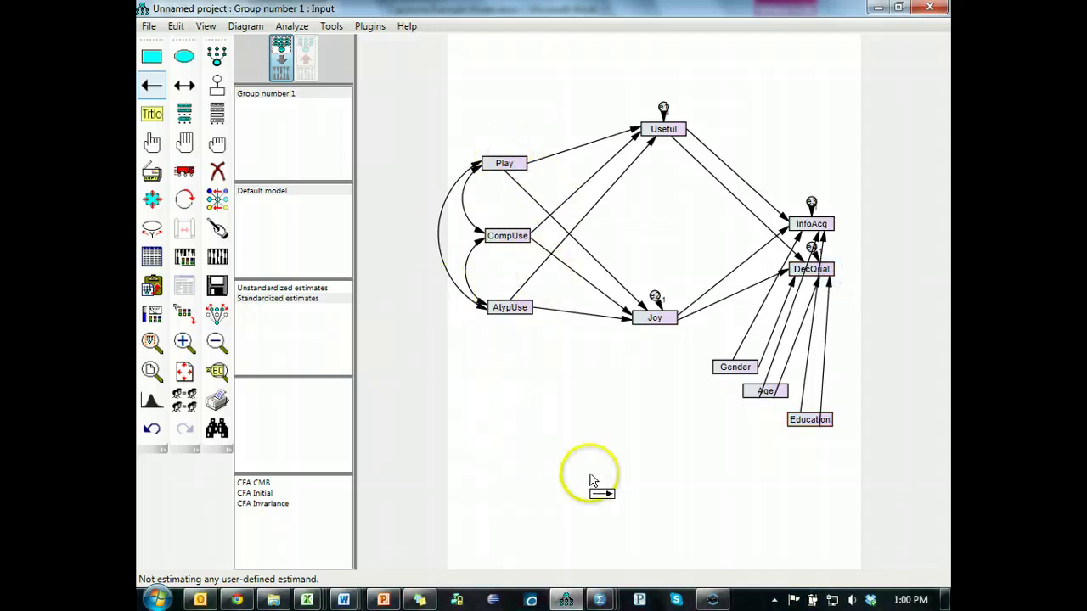
# Tidy the arrow attachments on DecQual, Age, Education and Play with Touch Up.
pyautogui.click(216, 228)
pyautogui.click(819, 268)
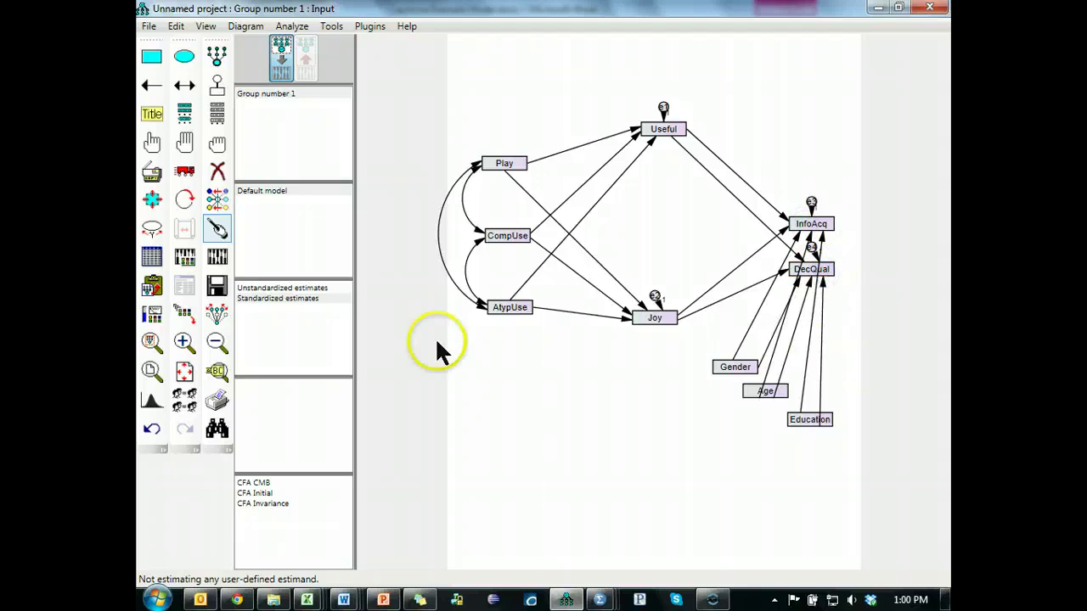
pyautogui.click(764, 390)
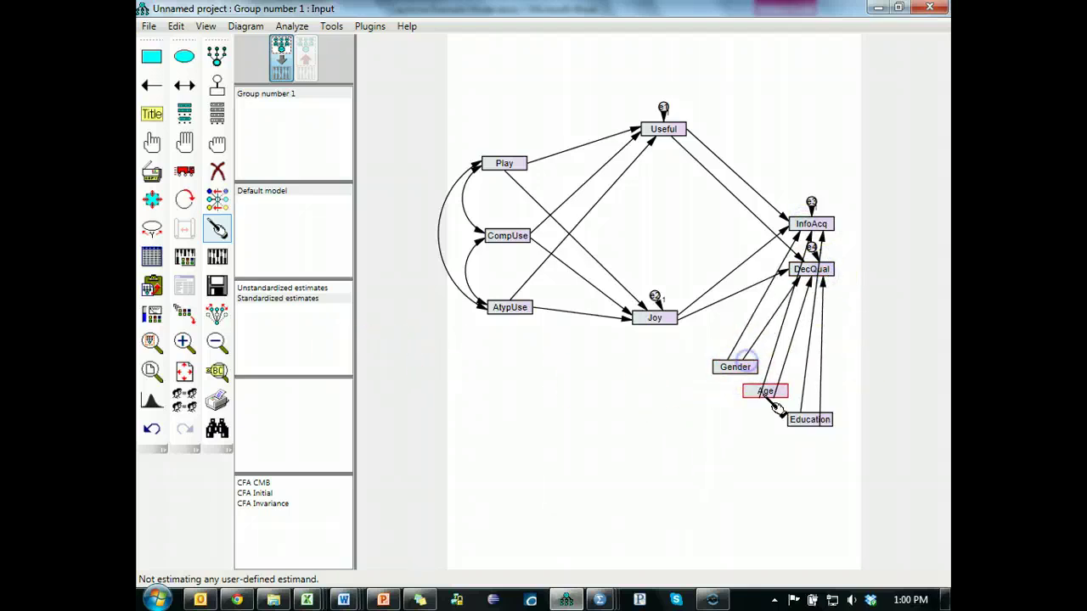
pyautogui.click(808, 418)
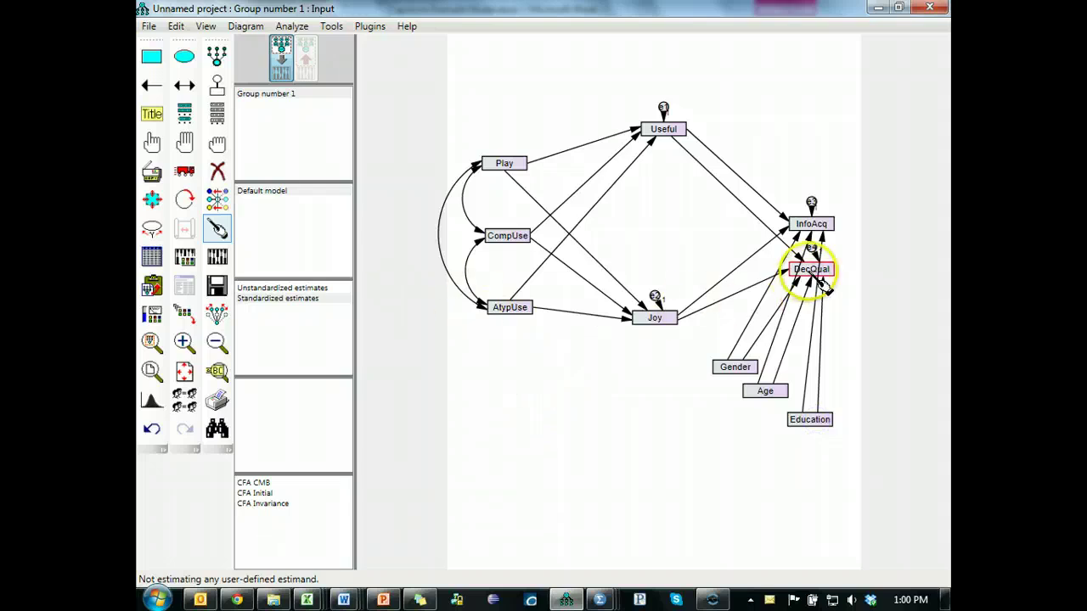
pyautogui.click(809, 267)
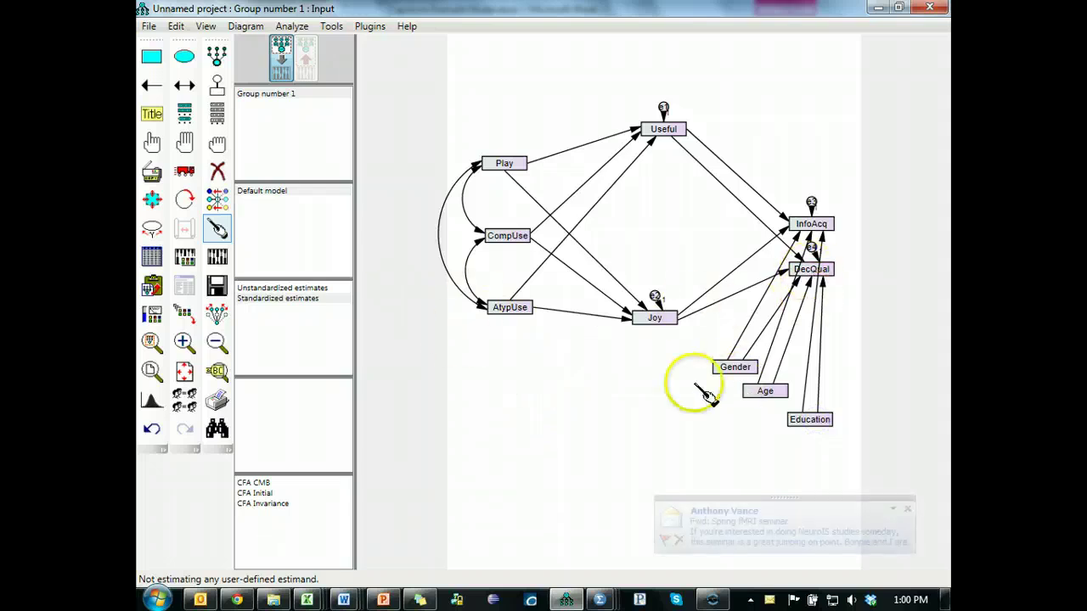
pyautogui.click(907, 508)
pyautogui.click(489, 168)
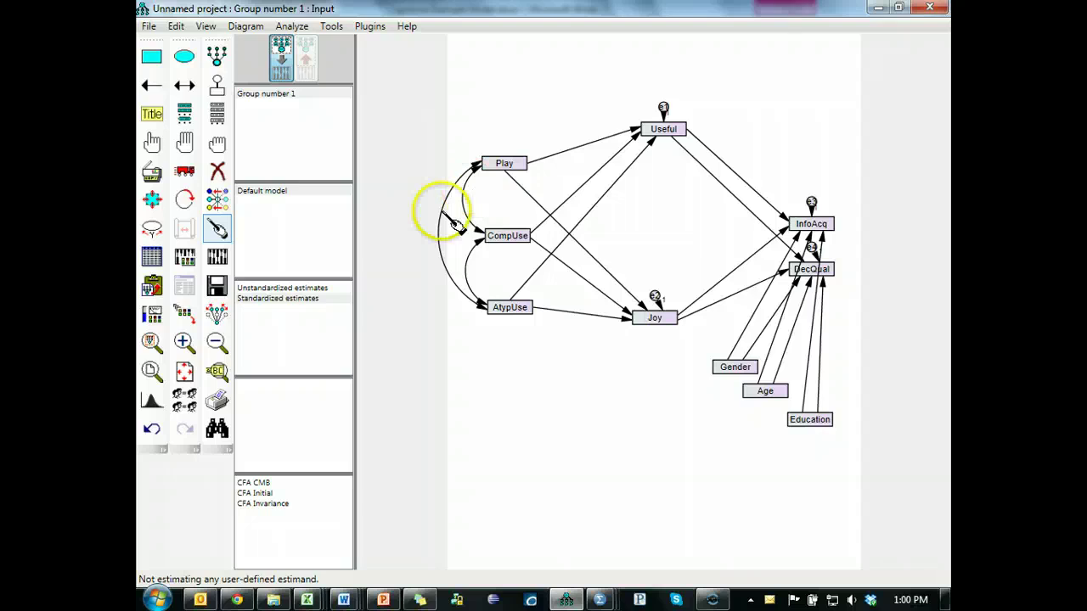
# Add a double-headed arrow between Education and Age, then save the model as 'SEM Initial'.
pyautogui.click(185, 87)
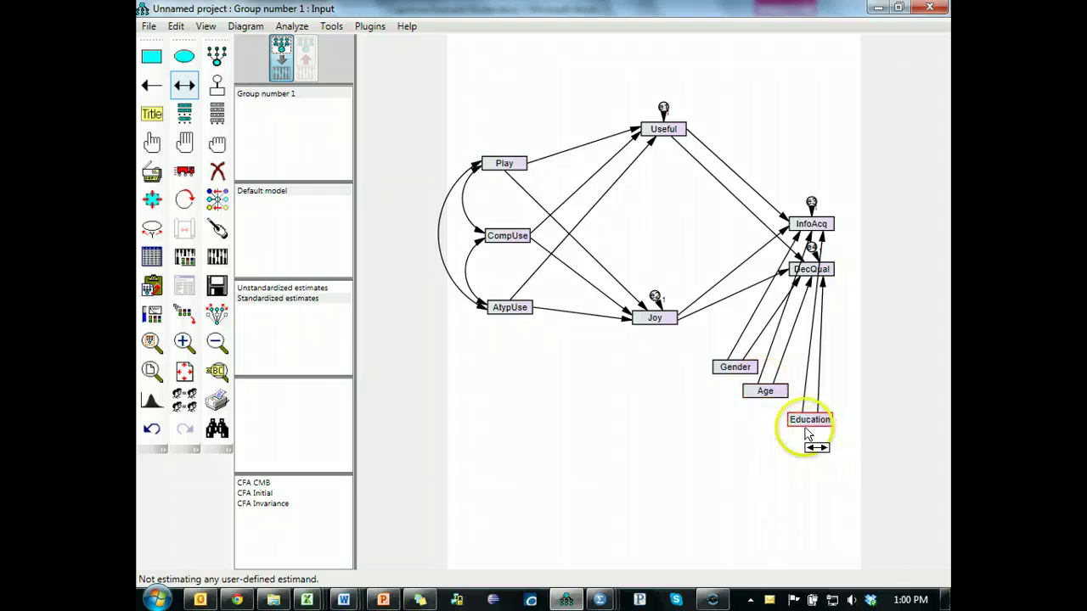
pyautogui.moveTo(803, 423); pyautogui.dragTo(762, 408)
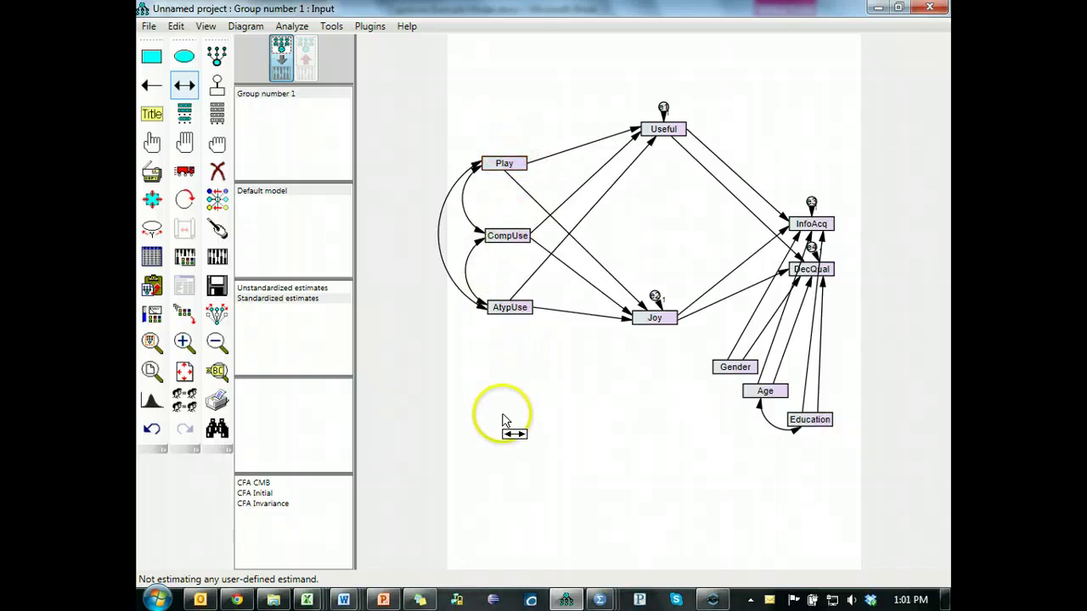
pyautogui.click(150, 32)
pyautogui.click(153, 139)
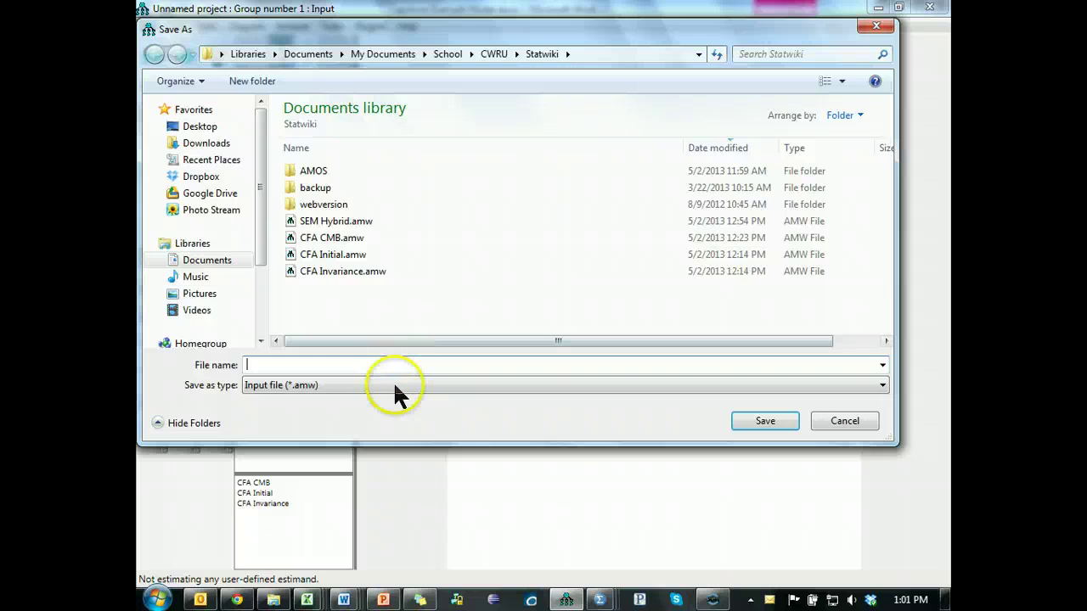
pyautogui.write('SEM')
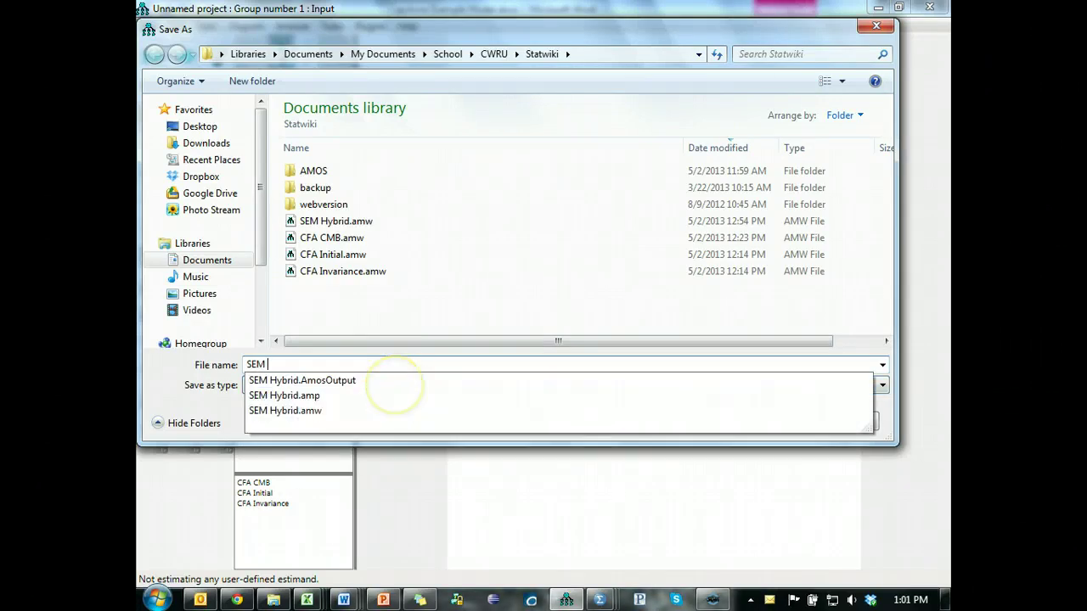
pyautogui.write(' Initial')
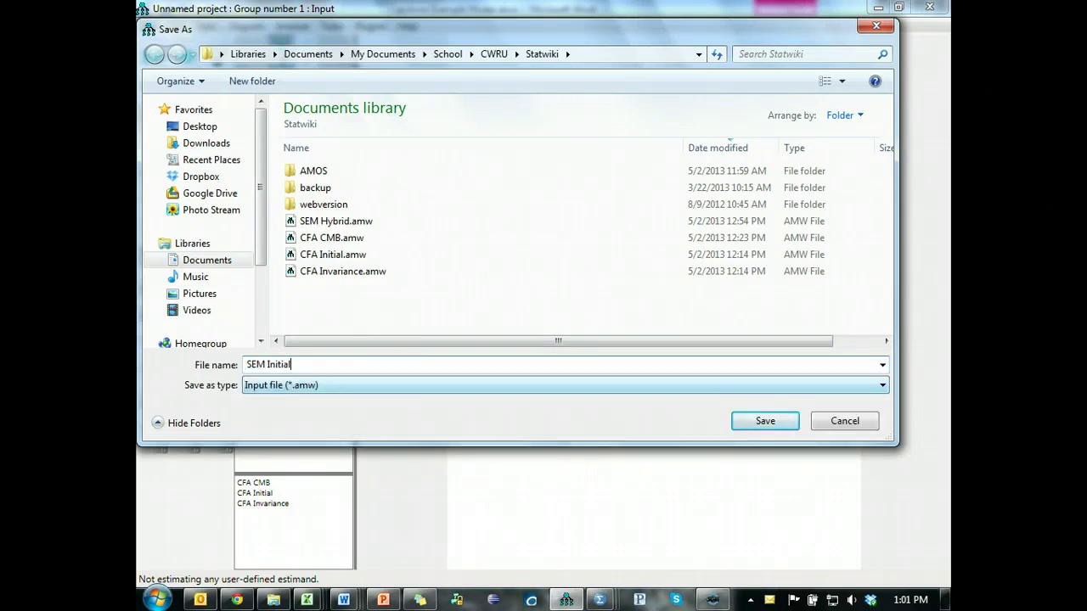
pyautogui.click(776, 421)
pyautogui.click(212, 258)
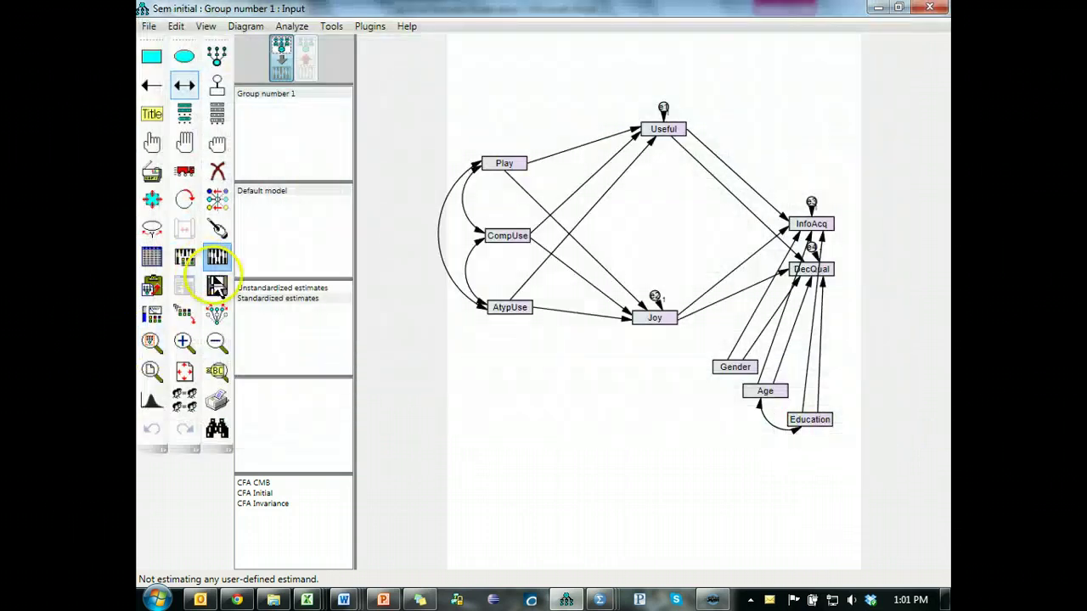
pyautogui.click(521, 218)
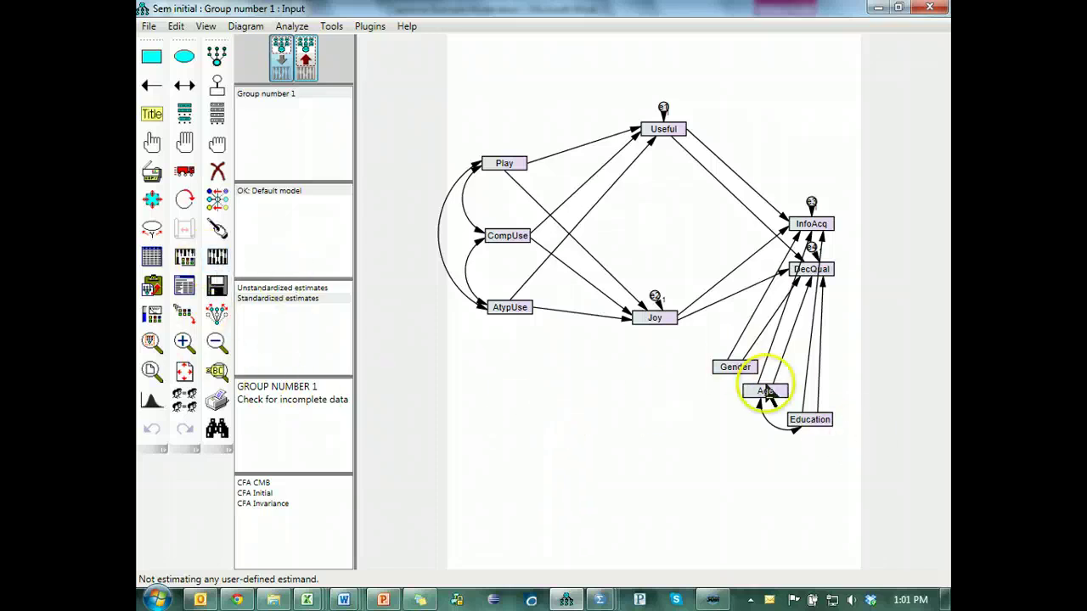
pyautogui.click(185, 288)
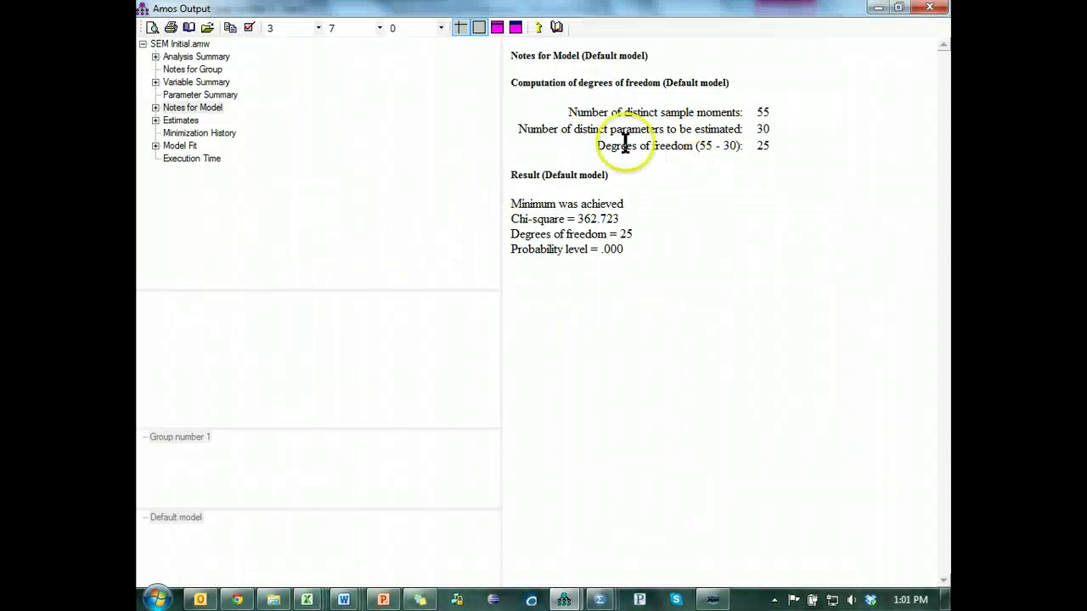
pyautogui.click(185, 122)
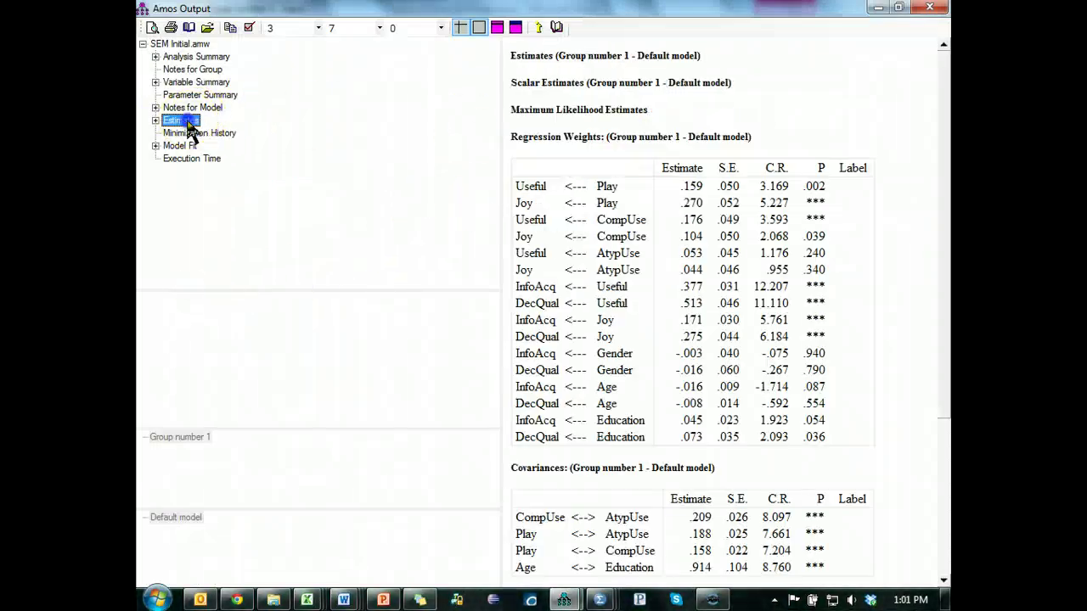
pyautogui.click(889, 288)
pyautogui.scroll(-3, 890, 291)
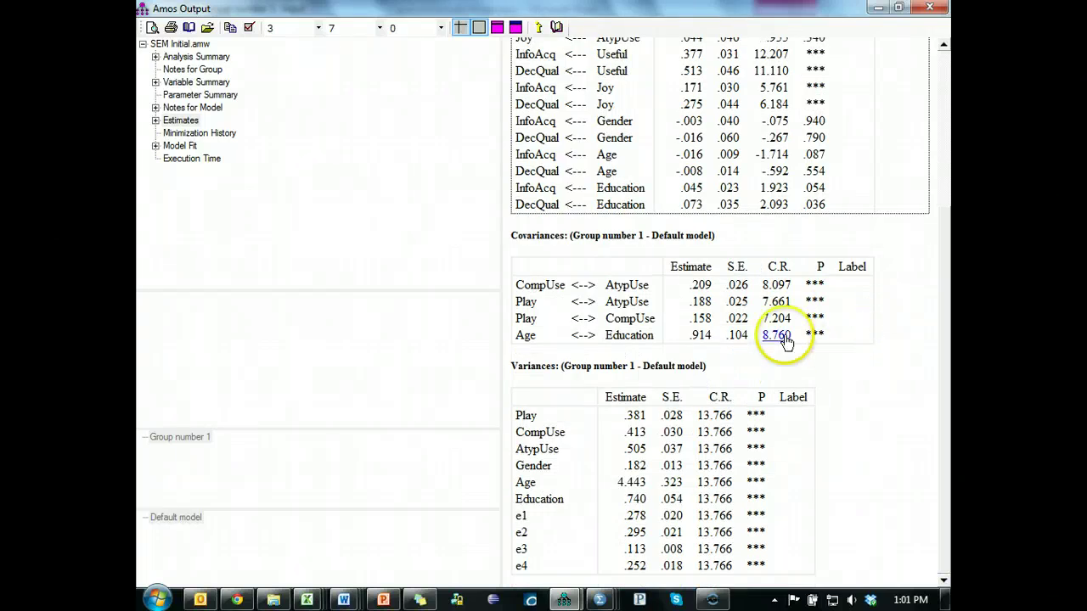
pyautogui.scroll(3, 844, 374)
pyautogui.click(180, 146)
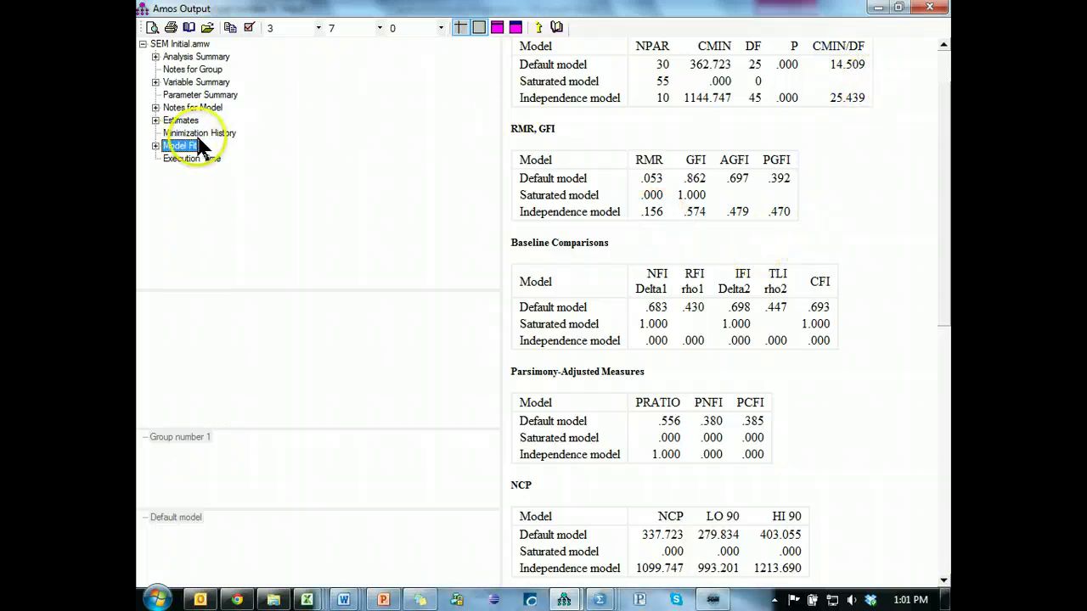
pyautogui.hotkey('alt', 'Tab')
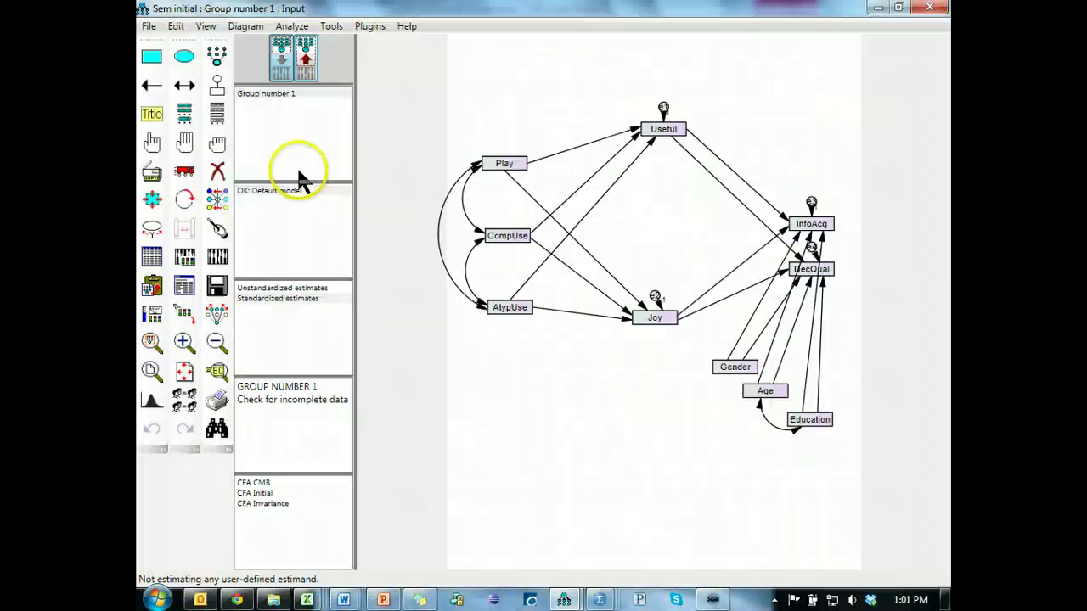
# Turn on Modification indices in the Analysis Properties output options.
pyautogui.click(184, 257)
pyautogui.click(441, 100)
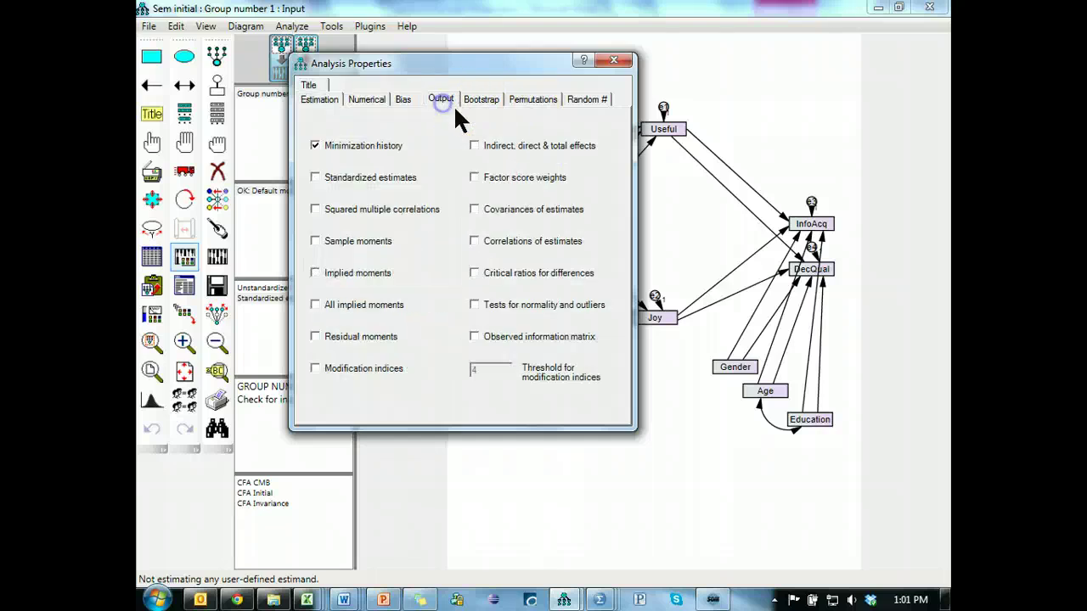
pyautogui.click(328, 367)
pyautogui.click(615, 61)
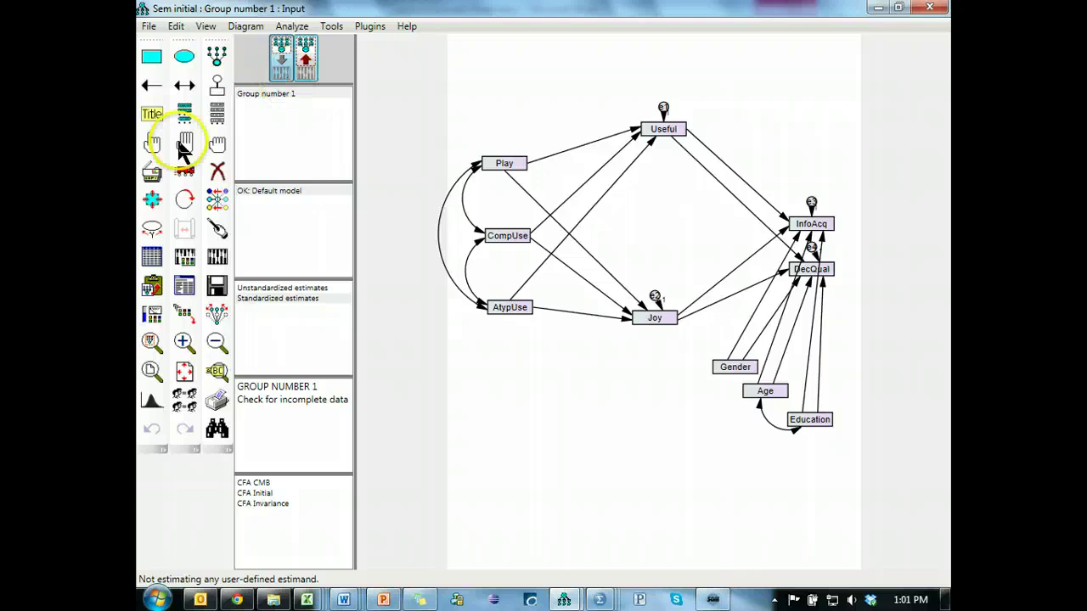
# Re-estimate the model and review the modification indices, led by e3–e4 at 156.354.
pyautogui.click(216, 257)
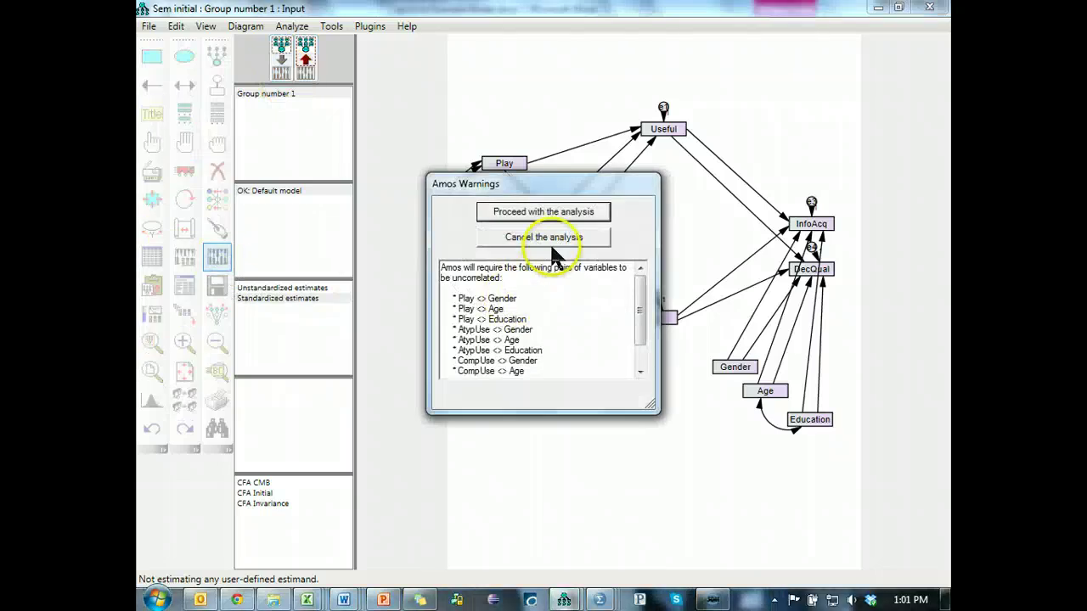
pyautogui.click(543, 212)
pyautogui.click(184, 287)
pyautogui.click(197, 133)
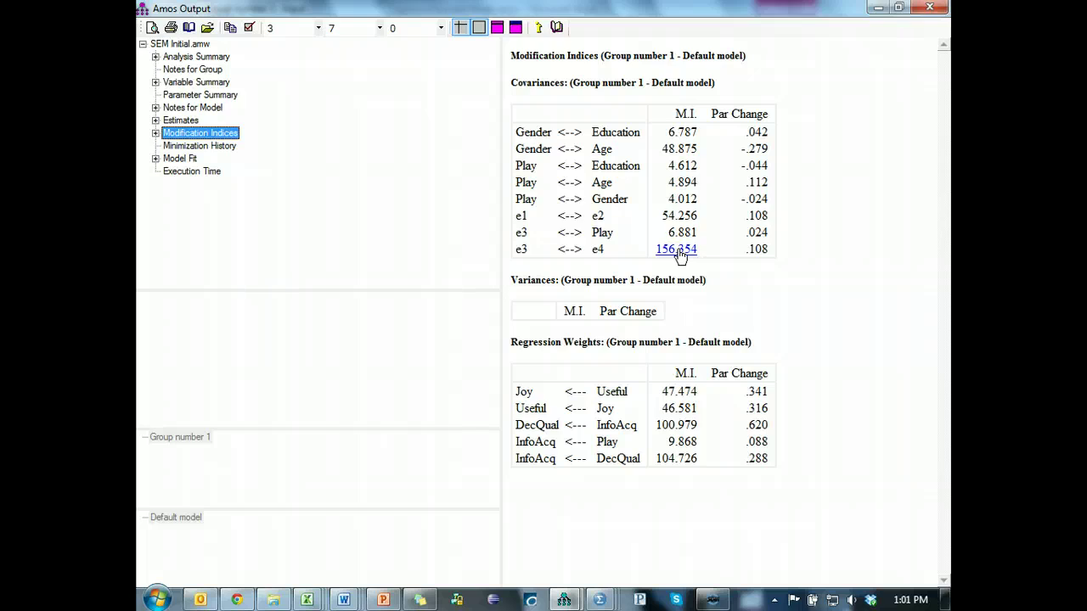
pyautogui.hotkey('alt', 'Tab')
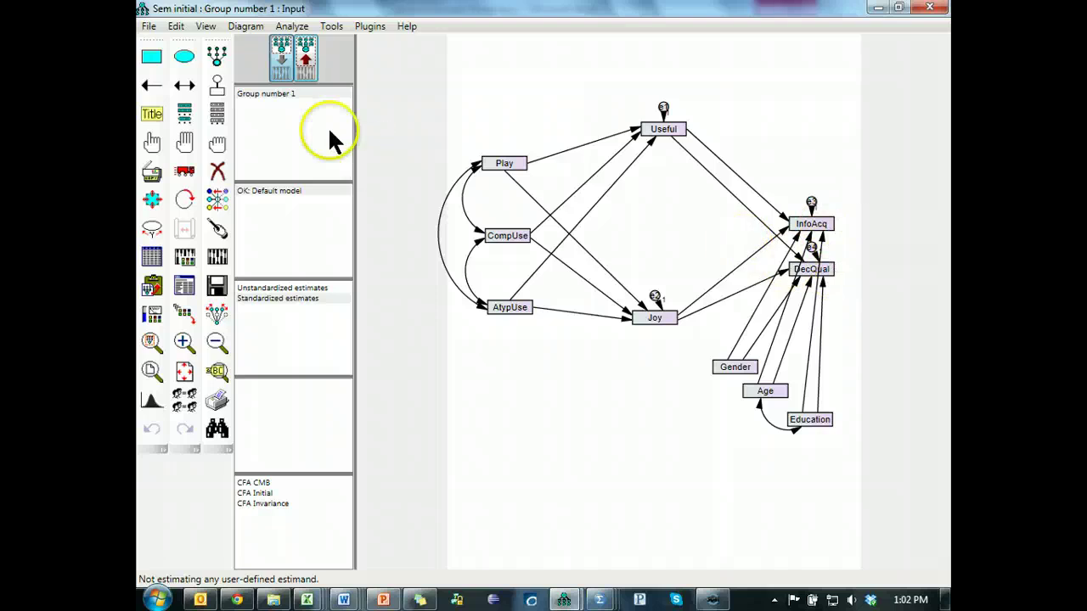
# Draw a covariance linking the InfoAcq and DecQual error terms (e3–e4).
pyautogui.click(181, 86)
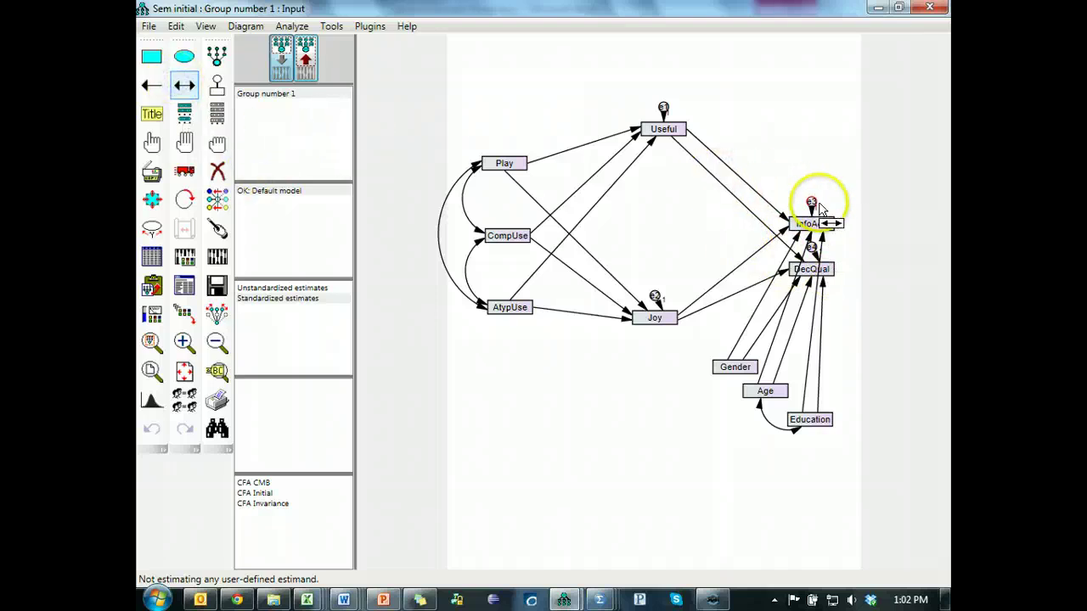
pyautogui.moveTo(812, 201); pyautogui.dragTo(813, 248)
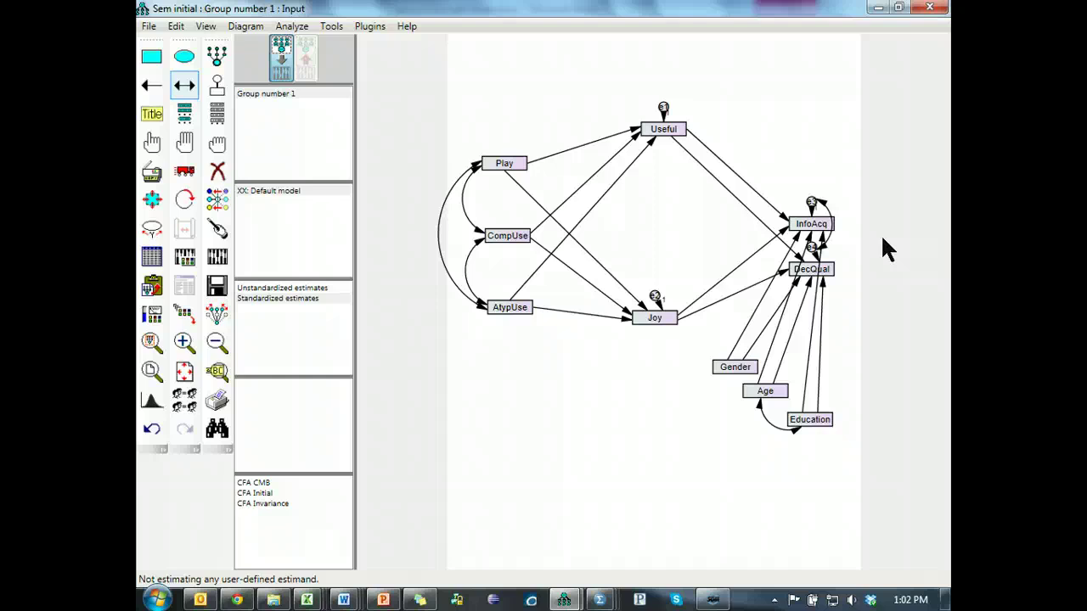
pyautogui.moveTo(815, 202)
pyautogui.mouseDown()
pyautogui.moveTo(867, 243)
pyautogui.moveTo(828, 256)
pyautogui.moveTo(859, 286)
pyautogui.moveTo(817, 204)
pyautogui.mouseUp()
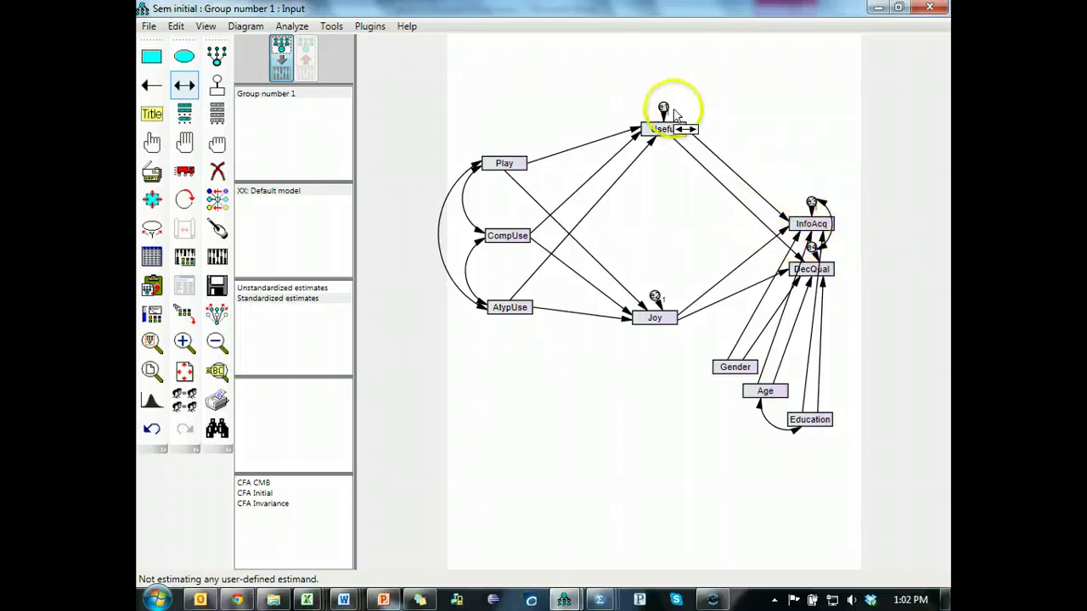
pyautogui.moveTo(666, 109); pyautogui.dragTo(704, 77)
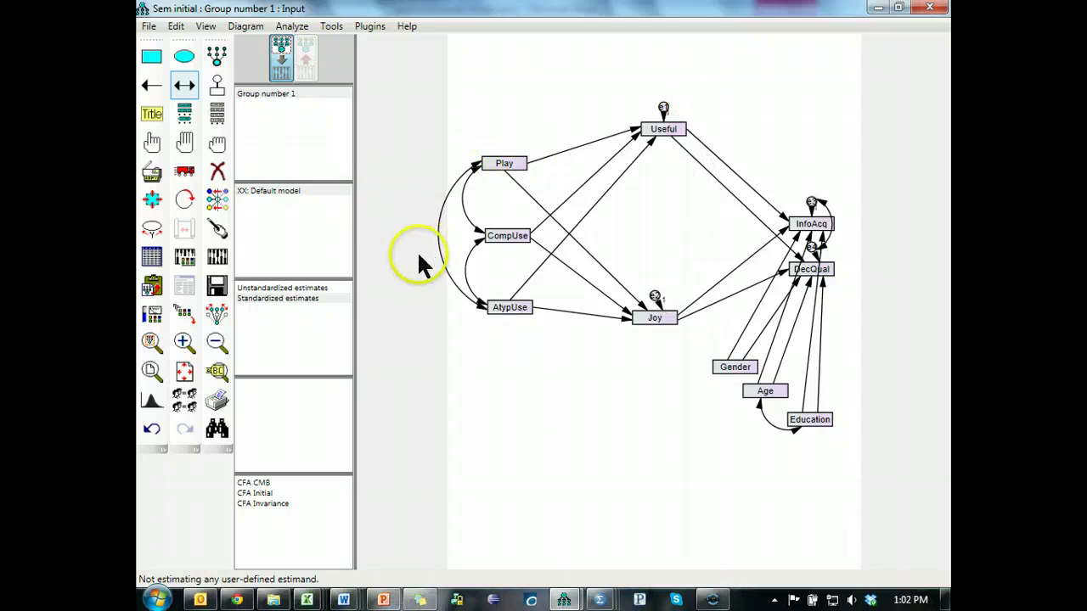
# Re-estimate the model, reaching chi-square 161.114 on 24 df, and view the modification indices.
pyautogui.click(217, 256)
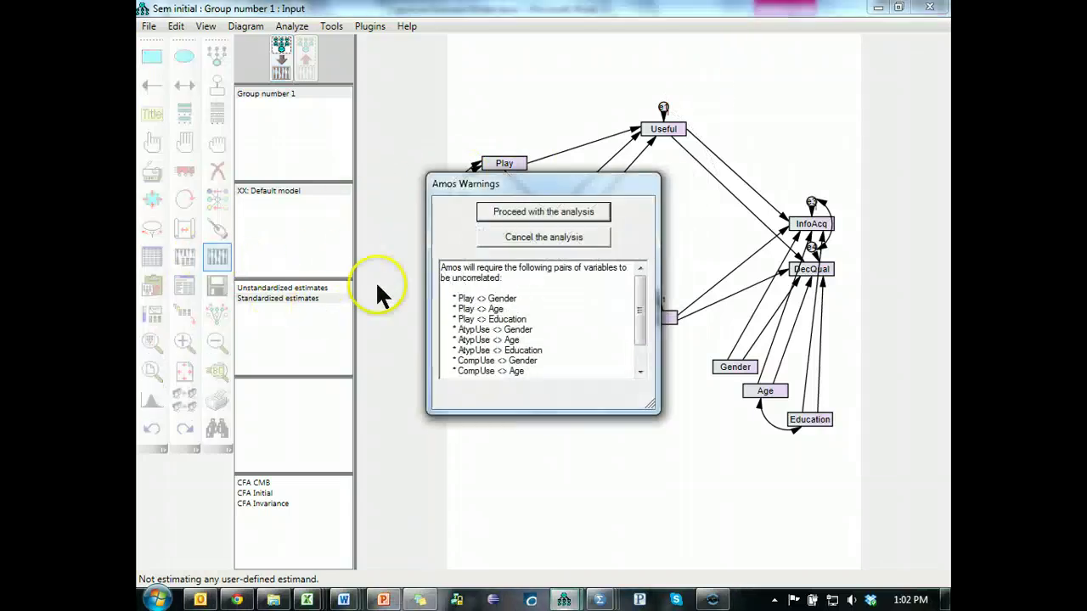
pyautogui.click(509, 222)
pyautogui.click(184, 285)
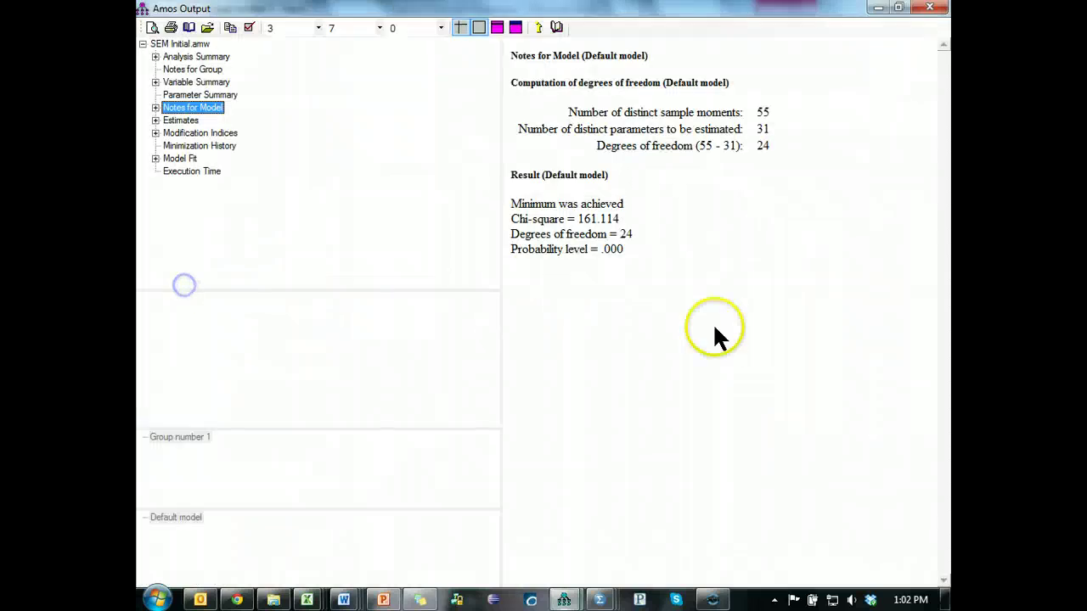
pyautogui.click(196, 134)
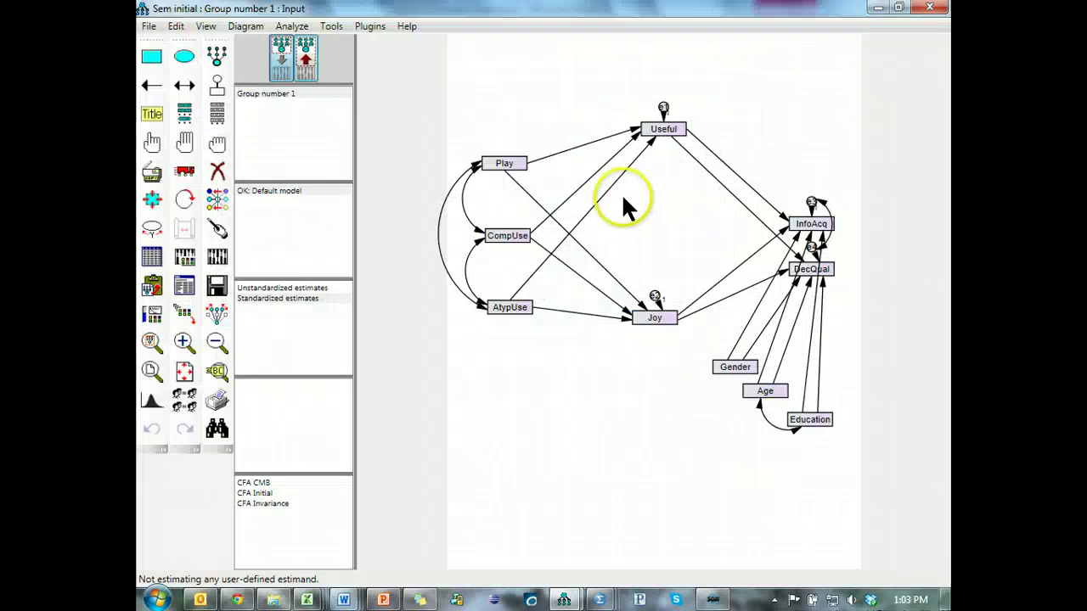
# Covary error terms e1 and e2, re-estimate, and find Gender–Age now highest at 48.875.
pyautogui.click(184, 85)
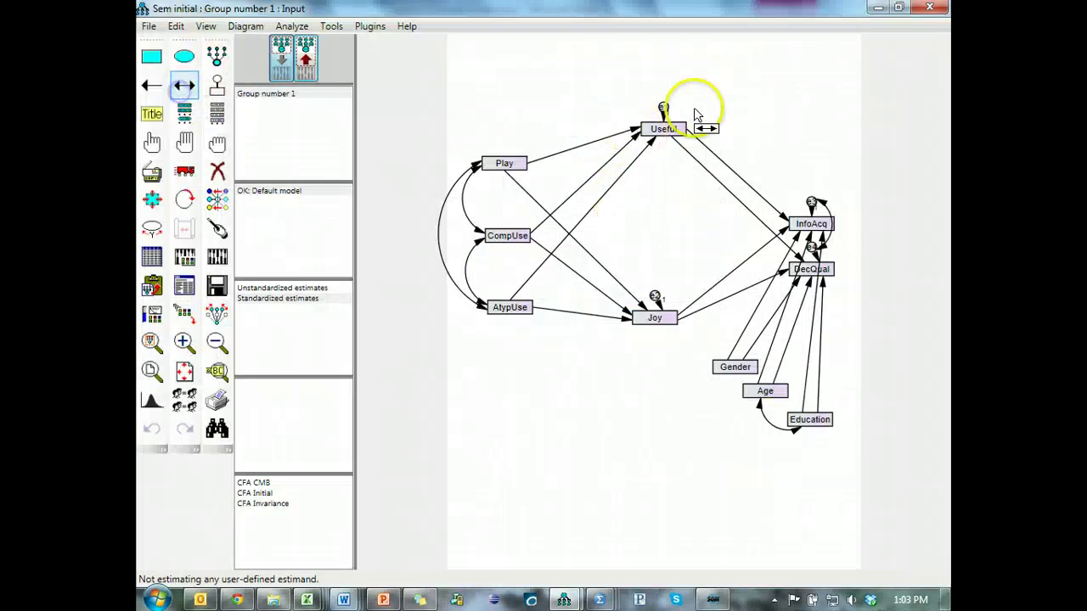
pyautogui.moveTo(662, 108); pyautogui.dragTo(657, 299)
pyautogui.click(223, 259)
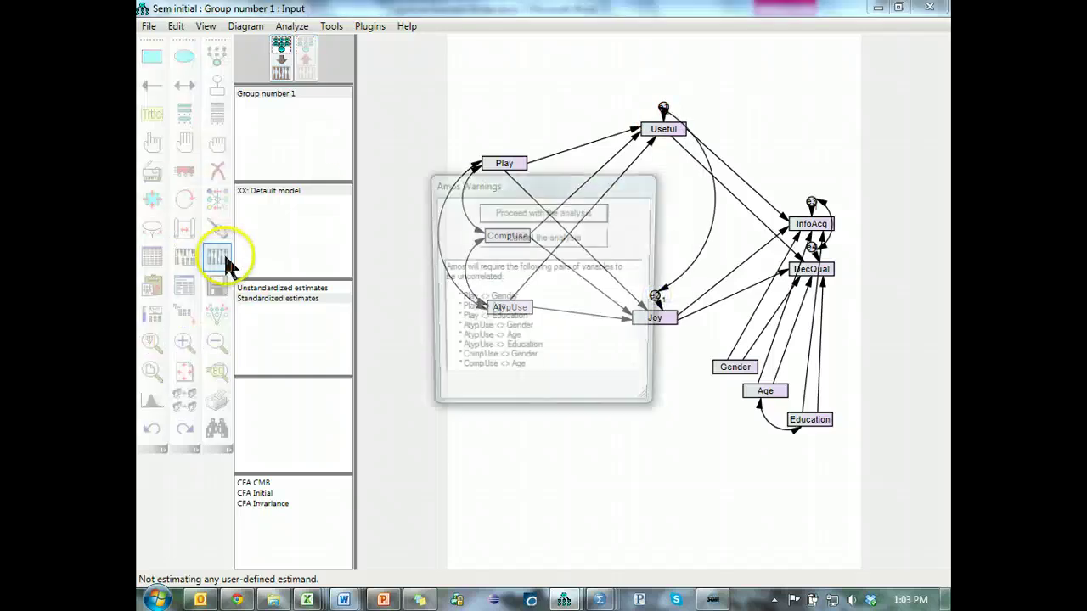
pyautogui.click(484, 213)
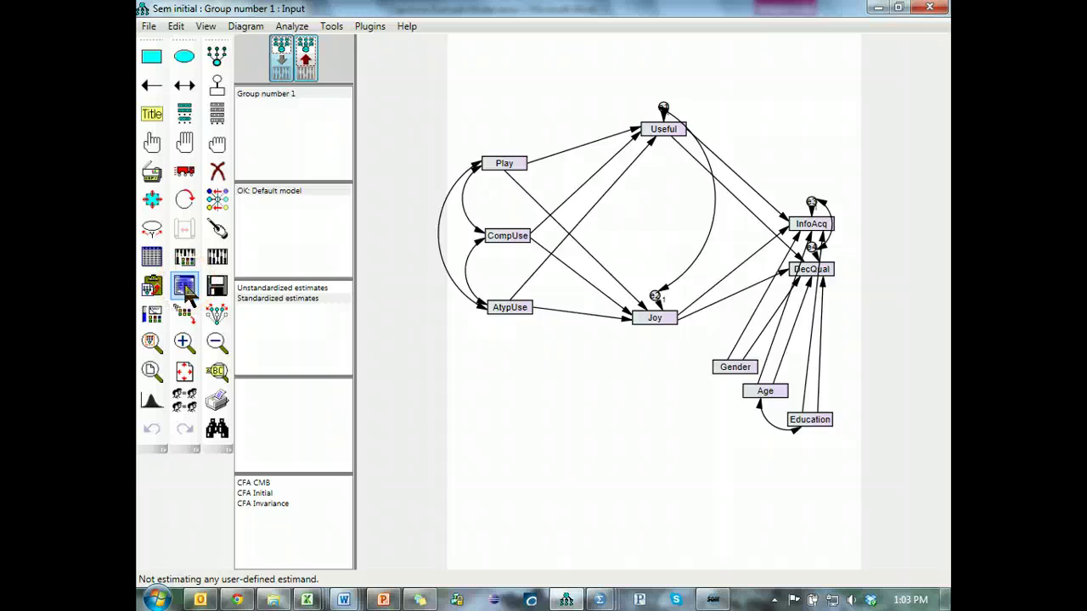
pyautogui.click(186, 288)
pyautogui.click(199, 133)
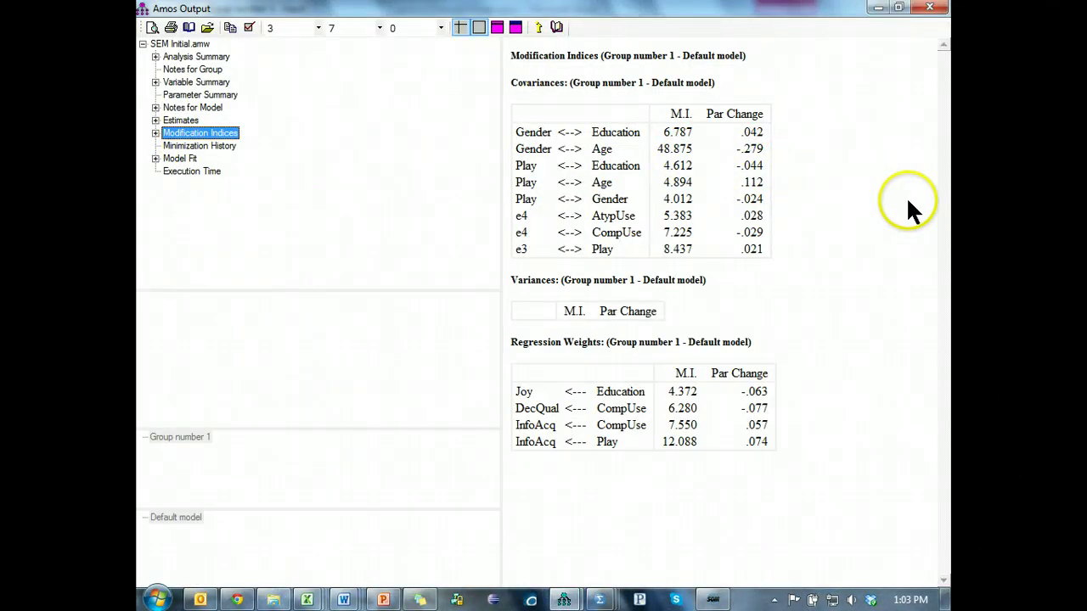
pyautogui.hotkey('alt', 'F4')
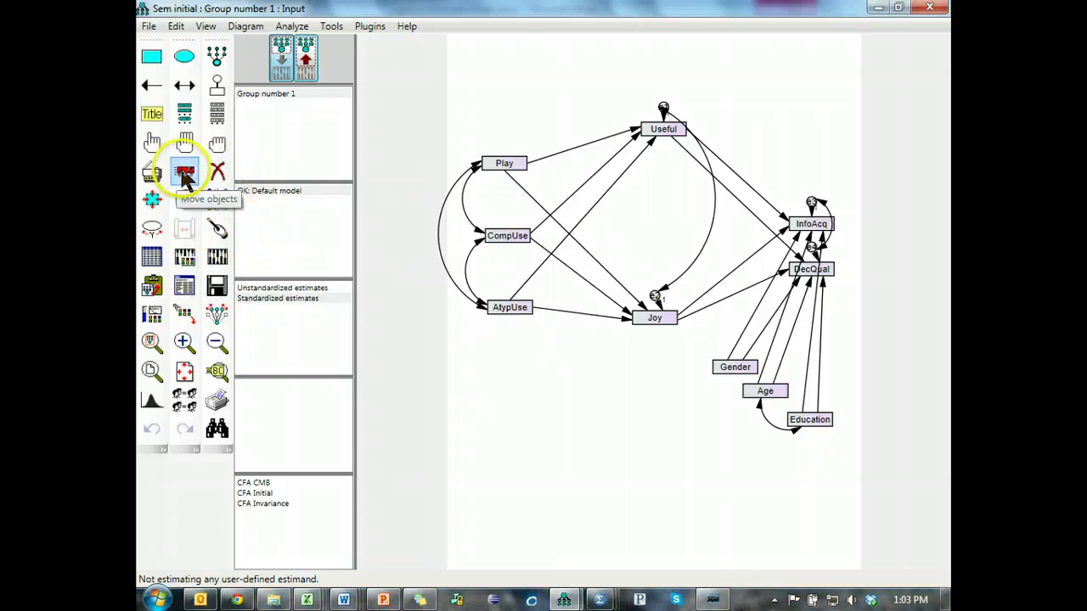
# Covary Age with Gender, re-estimate the model and review the modification indices.
pyautogui.click(184, 84)
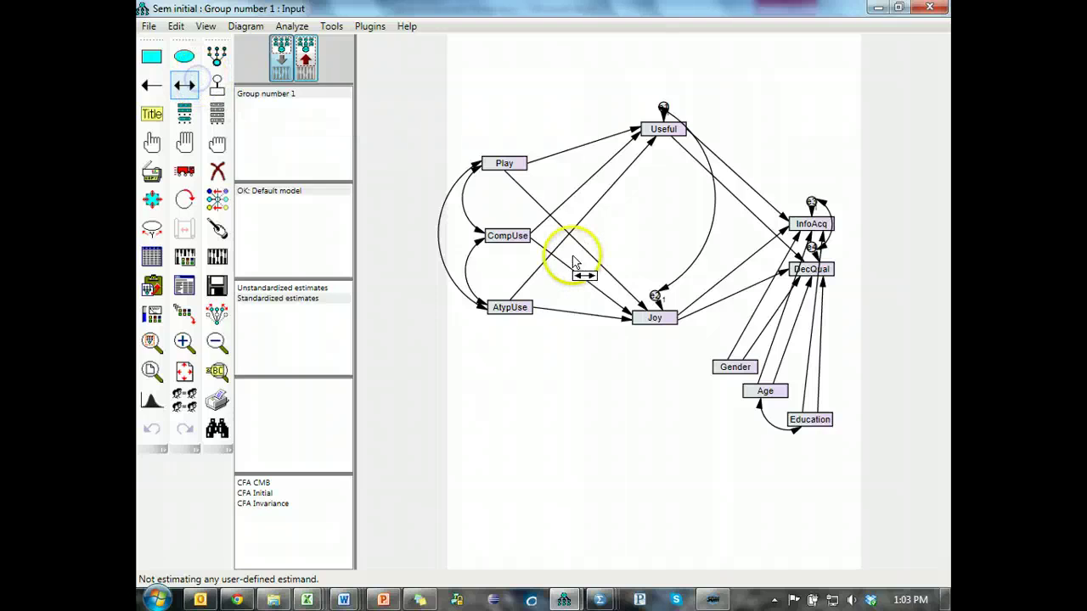
pyautogui.moveTo(775, 399); pyautogui.dragTo(723, 369)
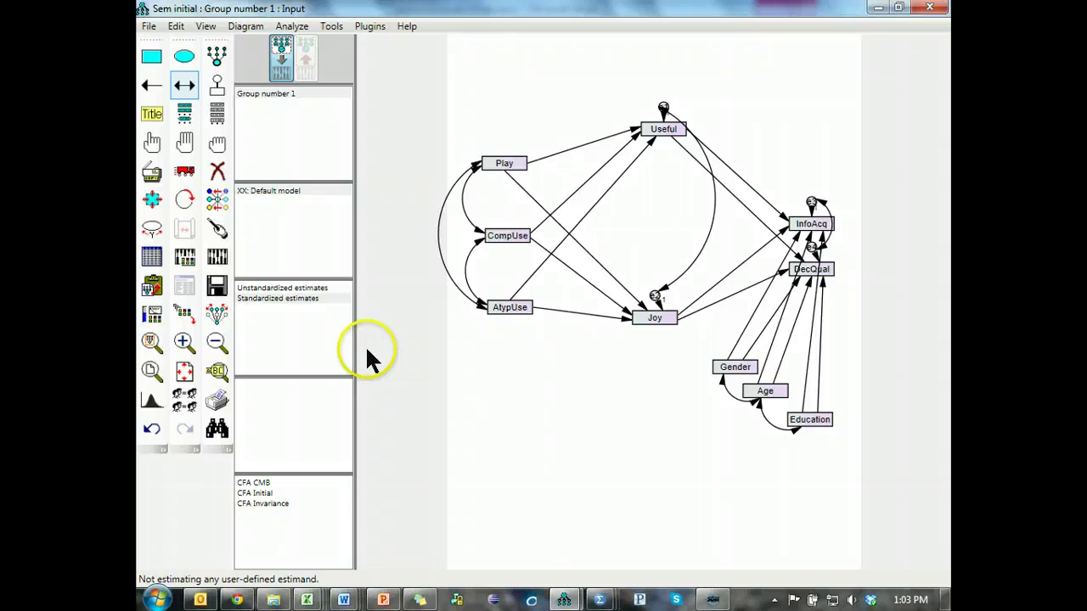
pyautogui.click(219, 244)
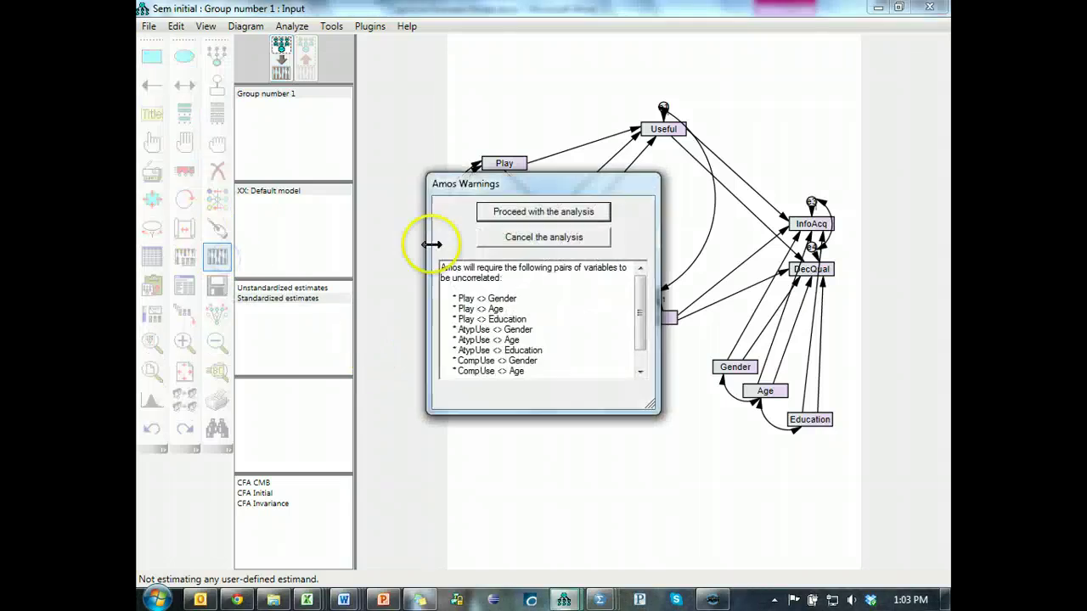
pyautogui.click(497, 214)
pyautogui.click(184, 285)
pyautogui.click(201, 134)
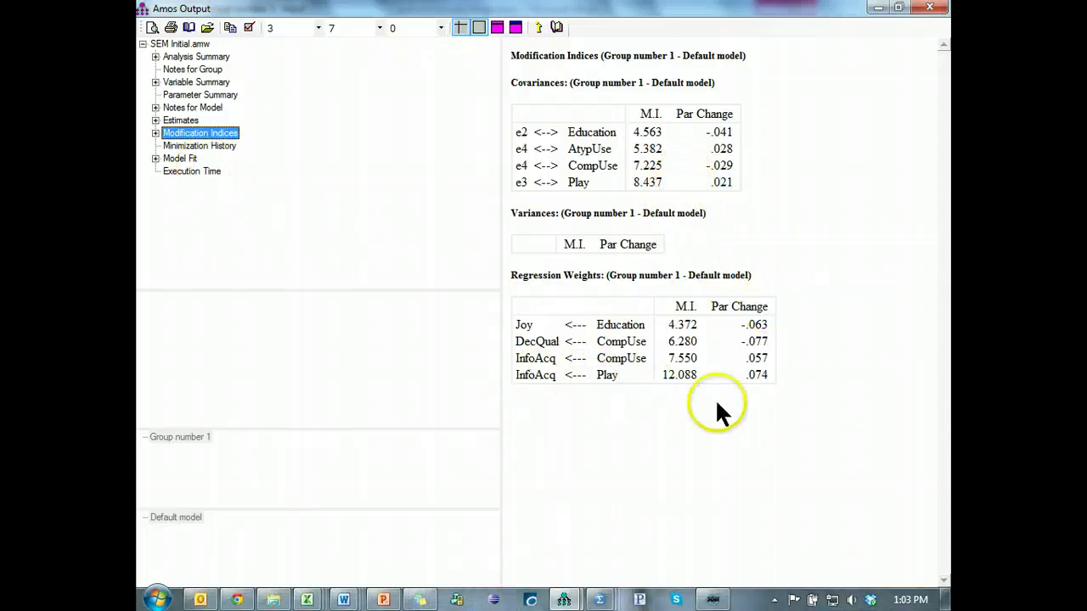
pyautogui.hotkey('alt', 'Tab')
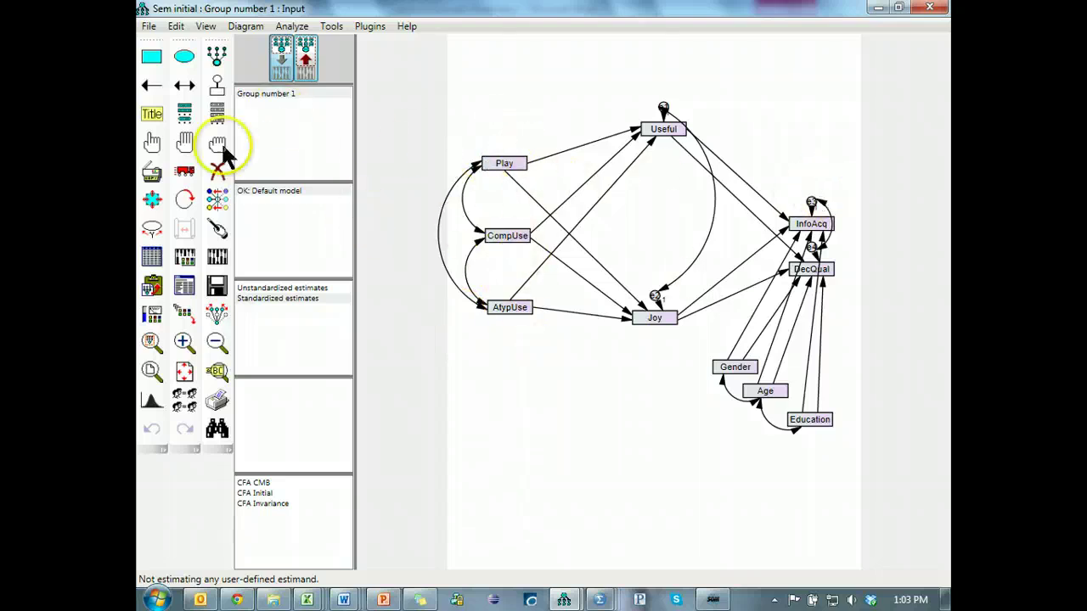
# Check the model fit tables: chi-square 50.064 on 22 df, CFI .974, RMSEA .058.
pyautogui.click(185, 284)
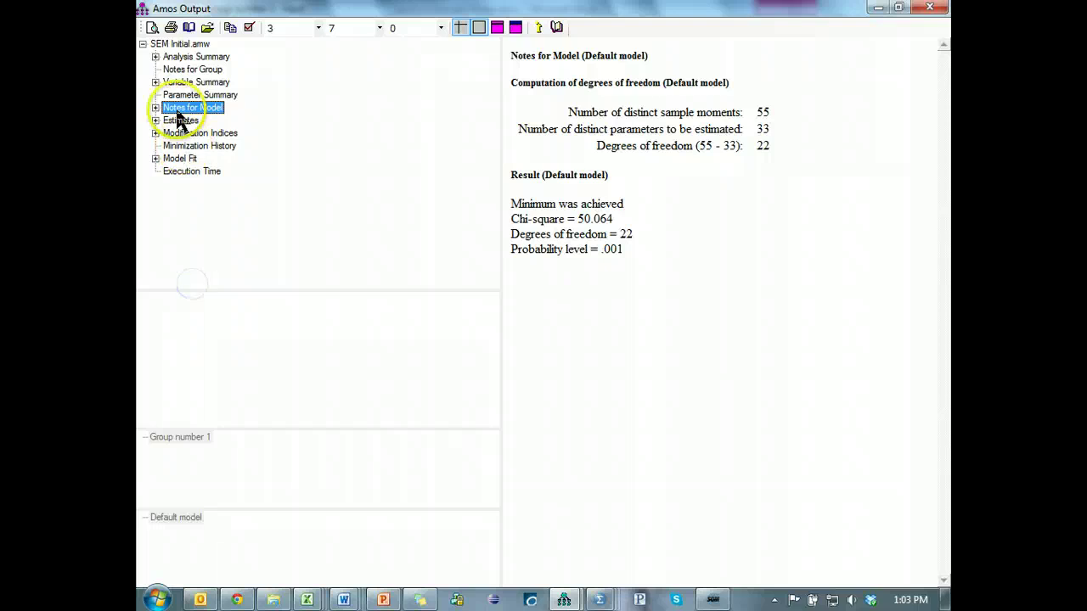
pyautogui.click(201, 159)
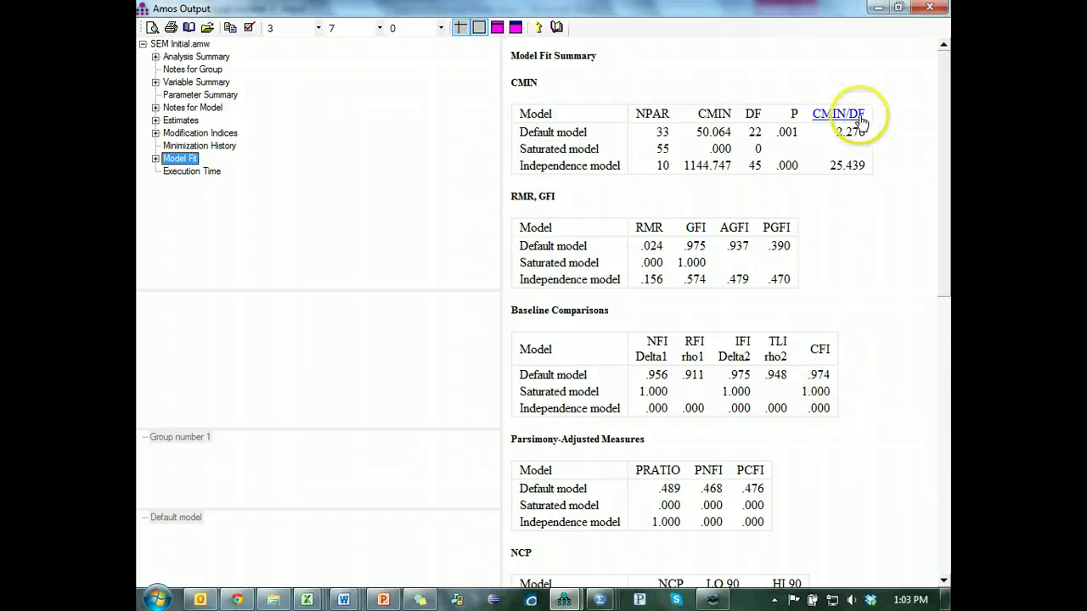
pyautogui.click(898, 376)
pyautogui.scroll(-3, 898, 376)
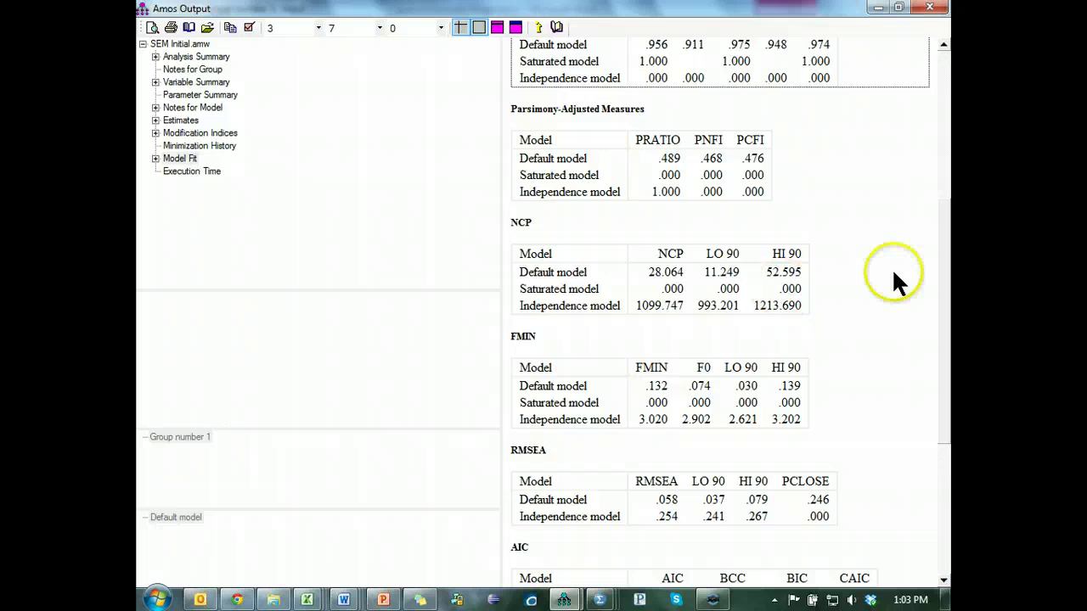
pyautogui.hotkey('alt', 'Tab')
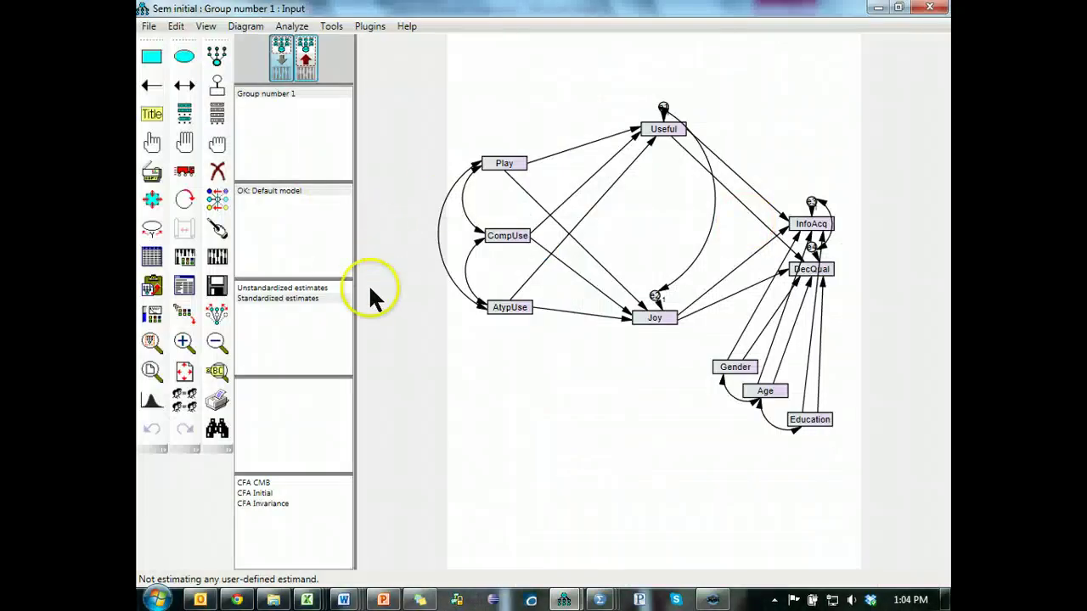